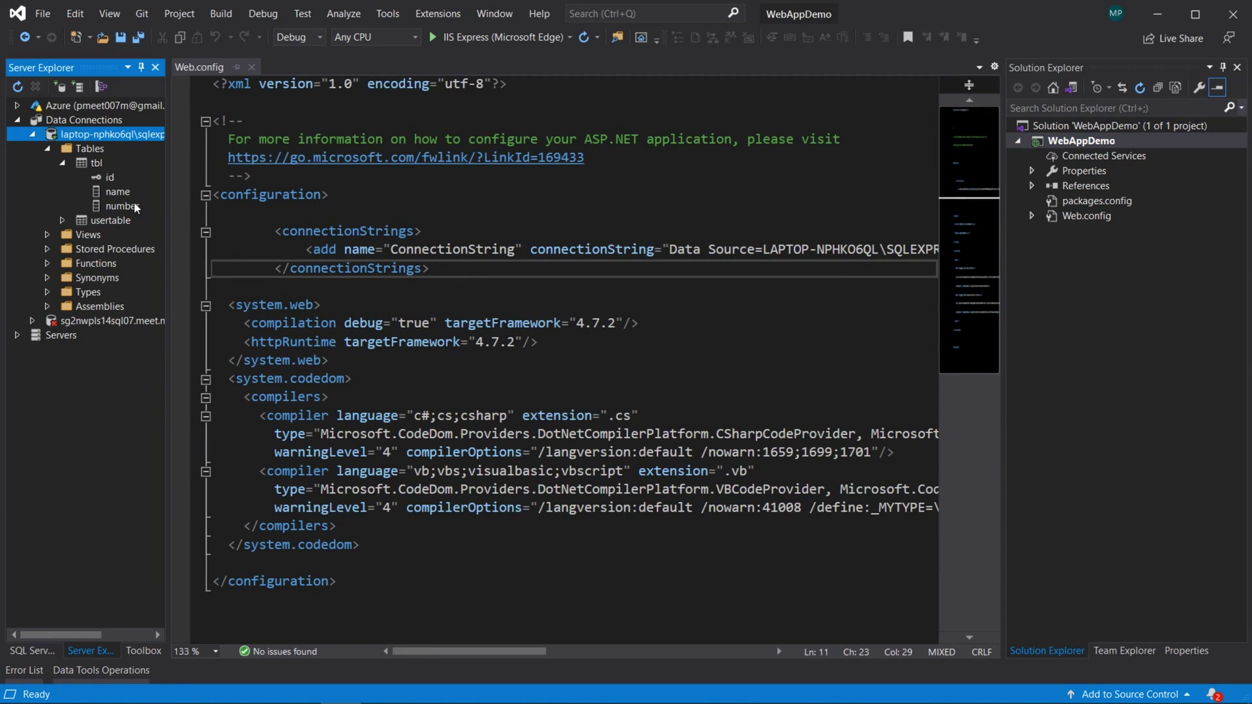
# Step: Create Class1.cs in WebAppDemo from the Code > Class item template
pyautogui.moveTo(243, 231); pyautogui.dragTo(459, 271)
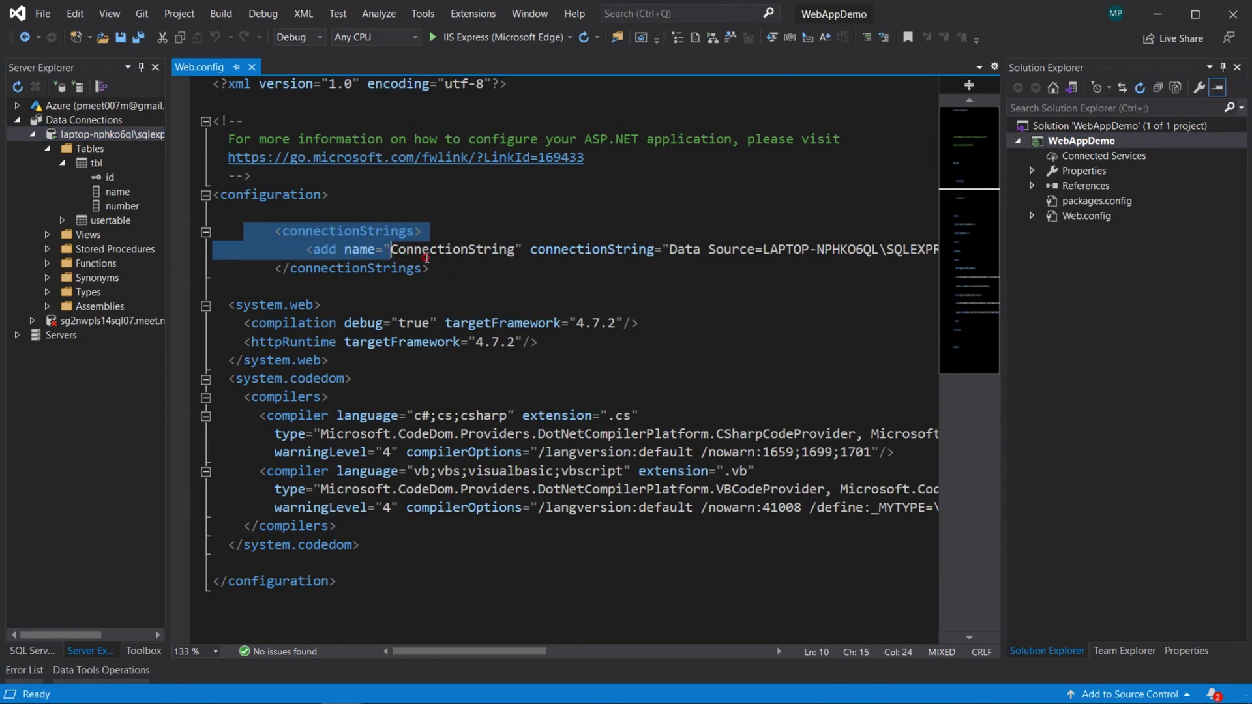
pyautogui.click(460, 271)
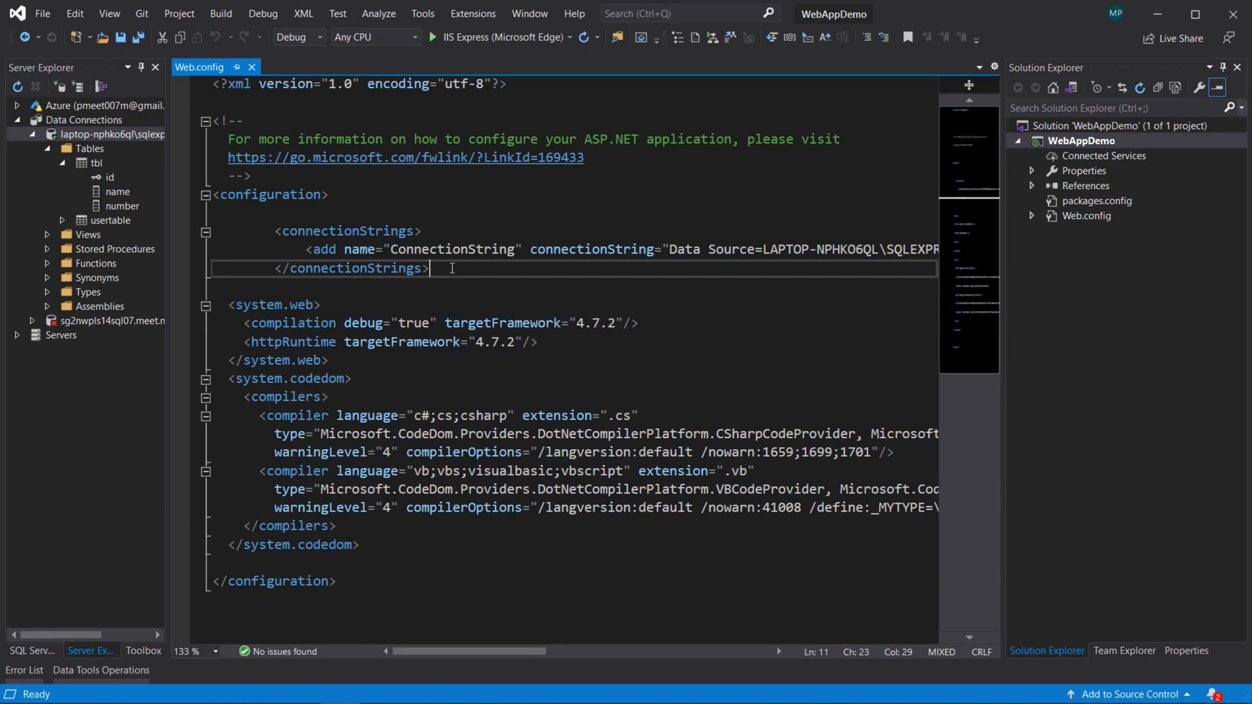
pyautogui.click(1040, 141)
pyautogui.rightClick(1039, 141)
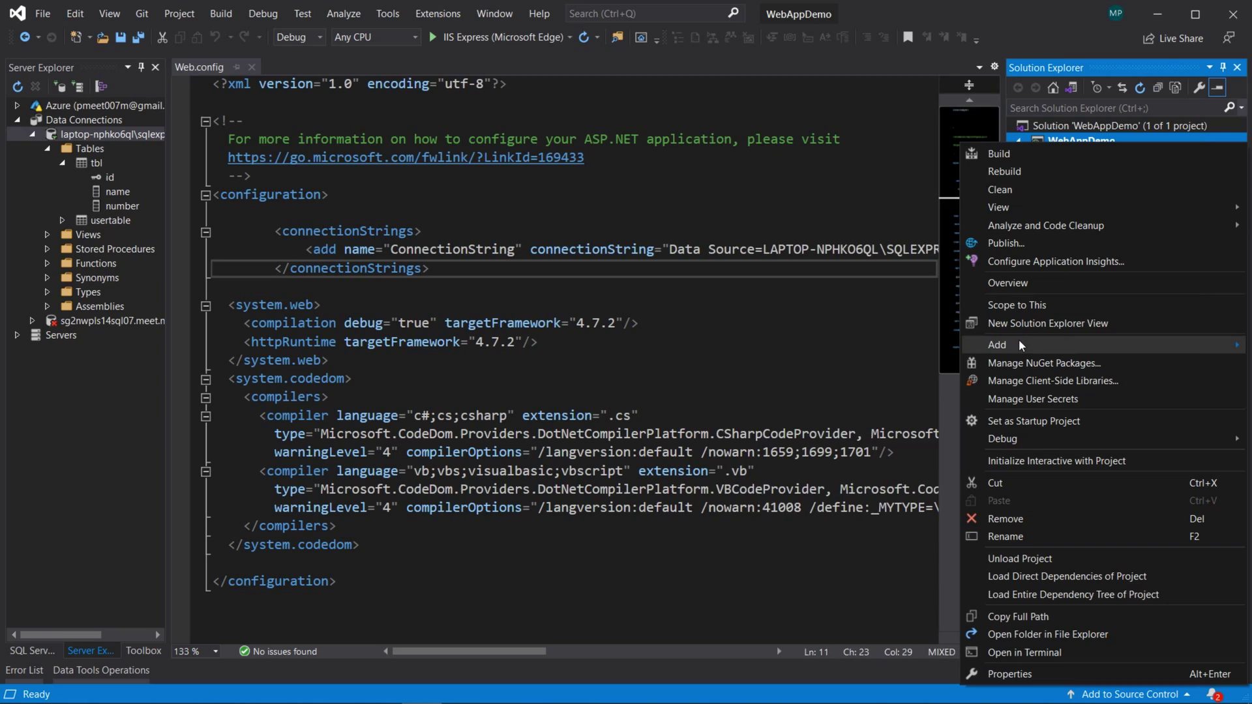
pyautogui.moveTo(997, 344)
pyautogui.click(814, 125)
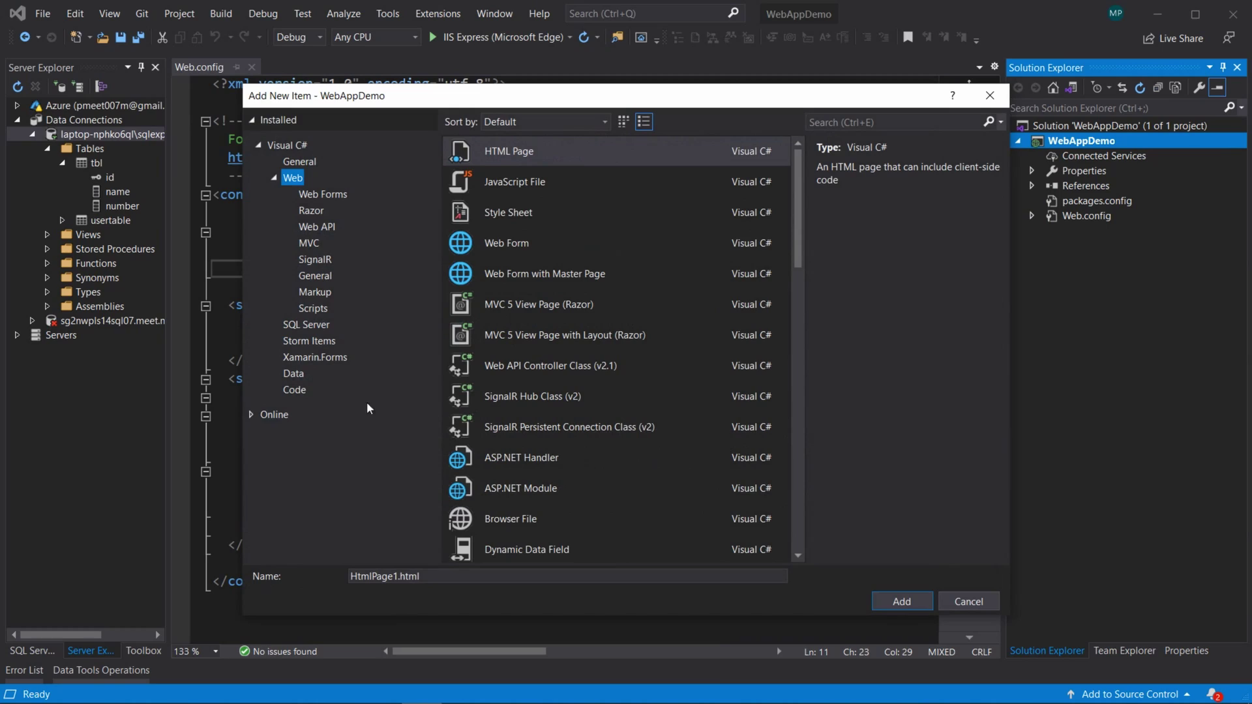
pyautogui.click(295, 389)
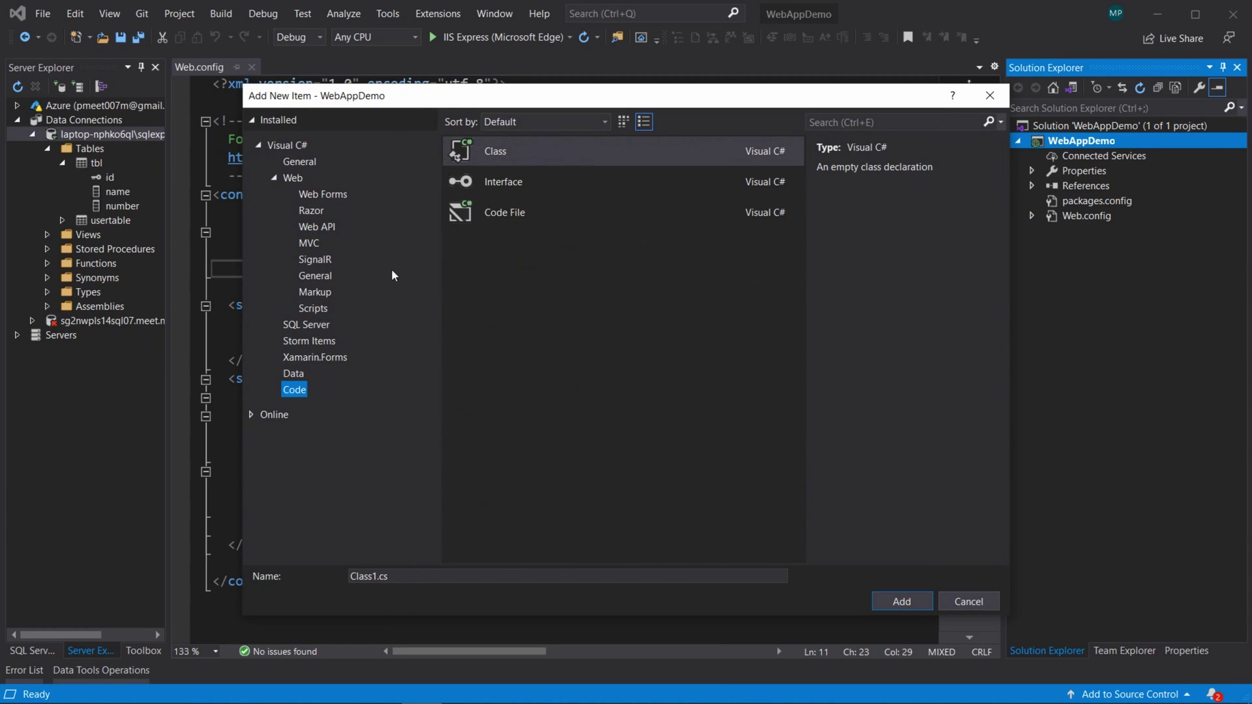
pyautogui.click(573, 146)
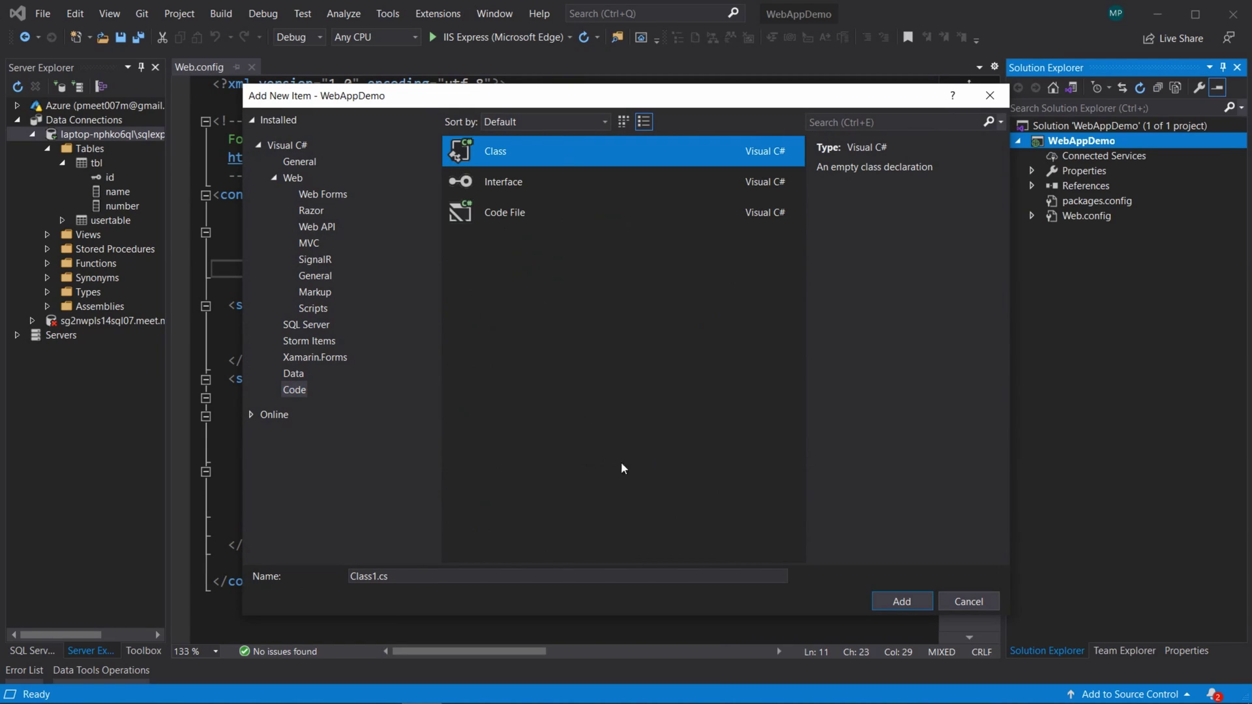
pyautogui.click(895, 606)
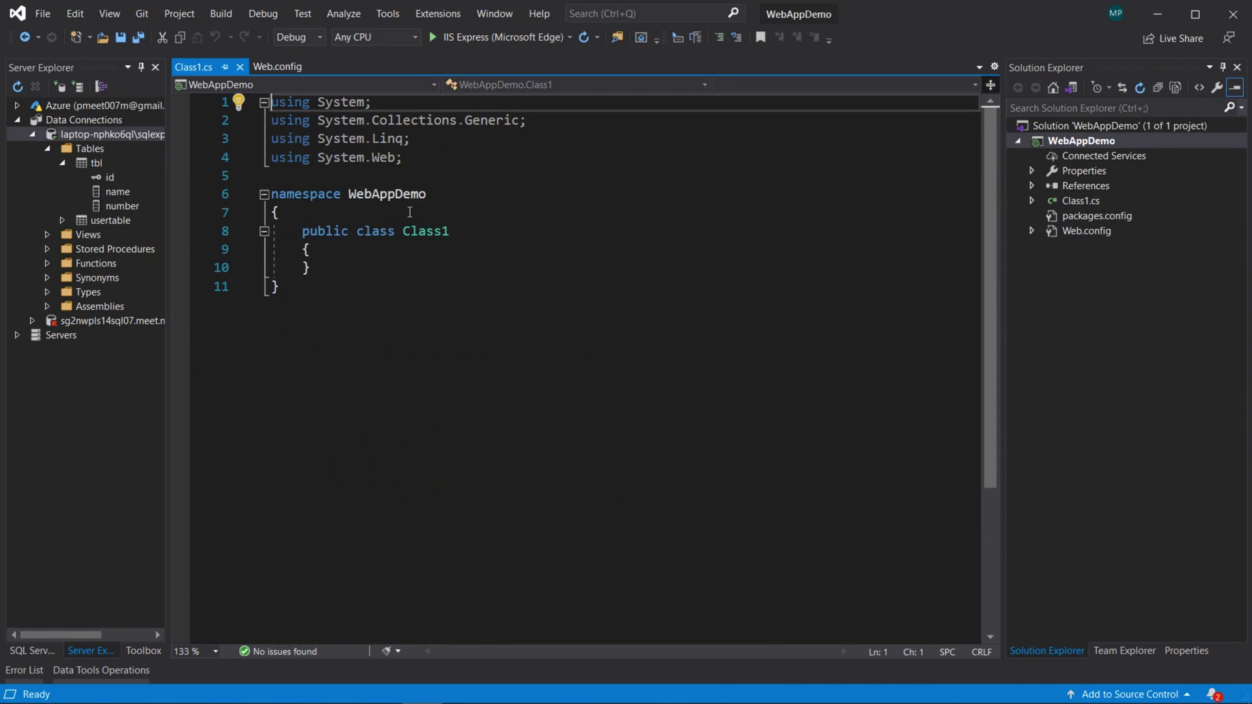
# Step: Place the cursor at the end of the System.Web using line
pyautogui.click(443, 173)
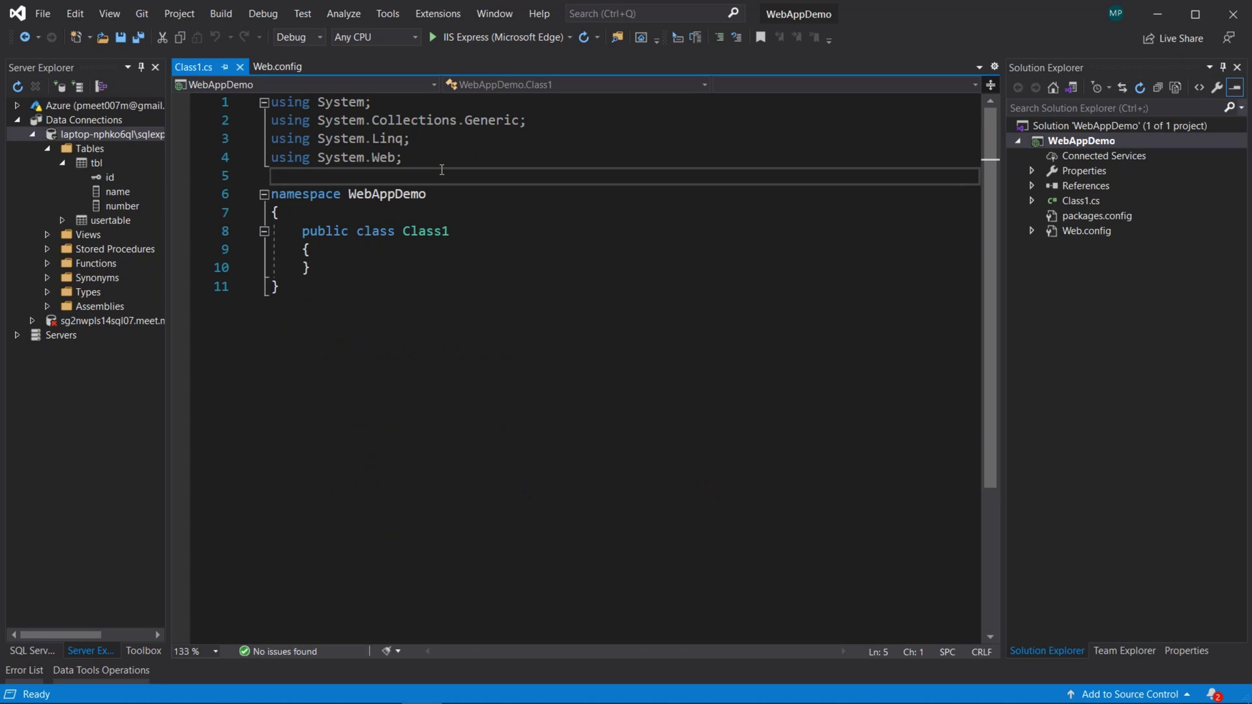
pyautogui.press('BackSpace')
pyautogui.press('Return')
pyautogui.press('Left')
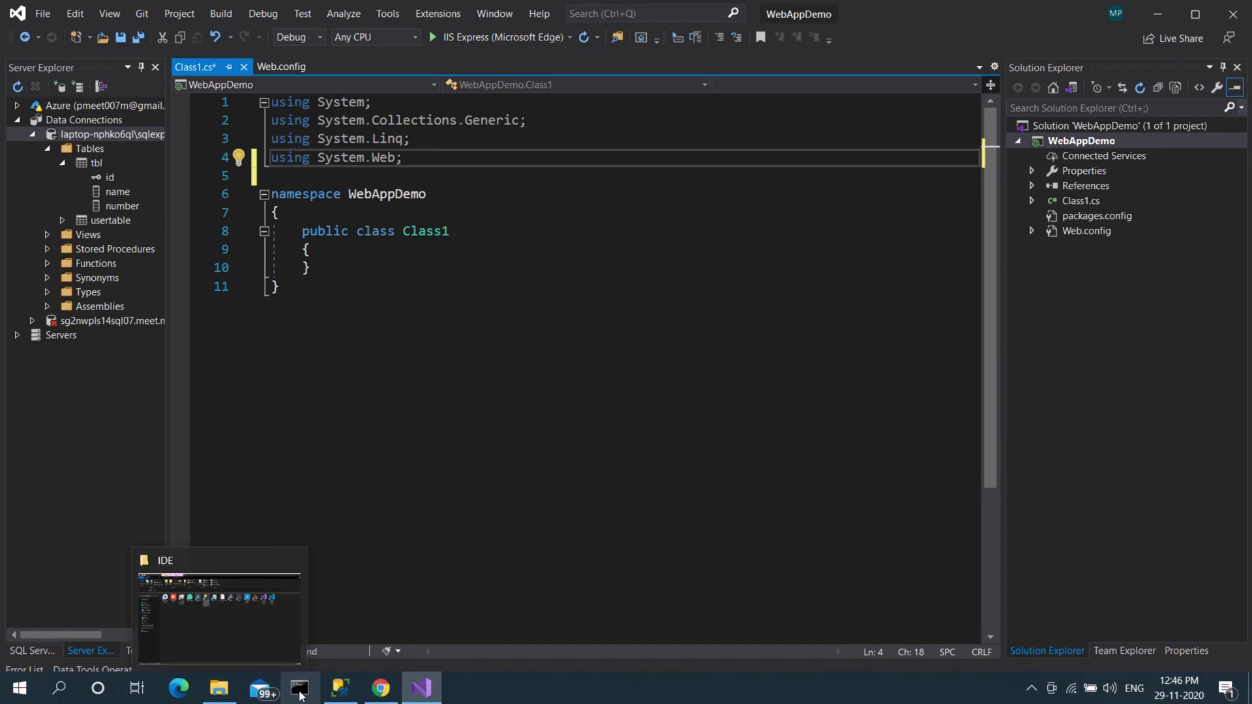
# Step: Copy the Configuration, Data, Data.Common and SqlClient usings from GitHub's Class1.cs, lines 5–8
pyautogui.click(381, 688)
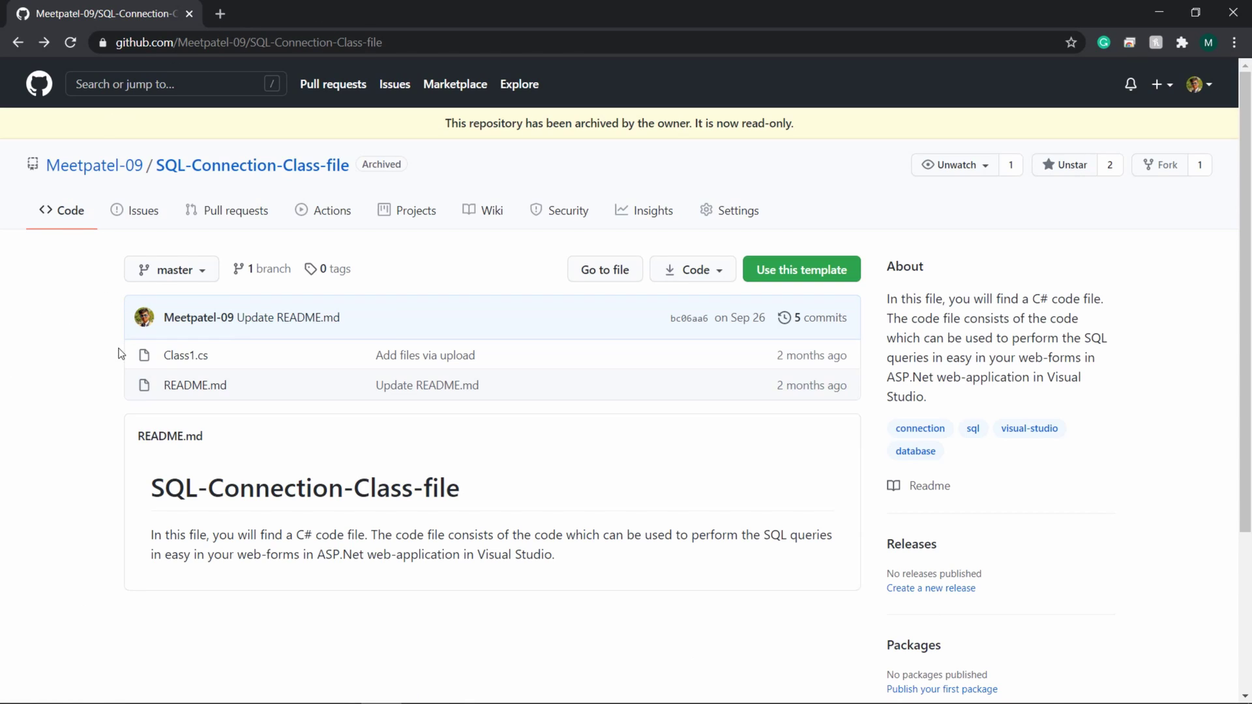
pyautogui.click(196, 359)
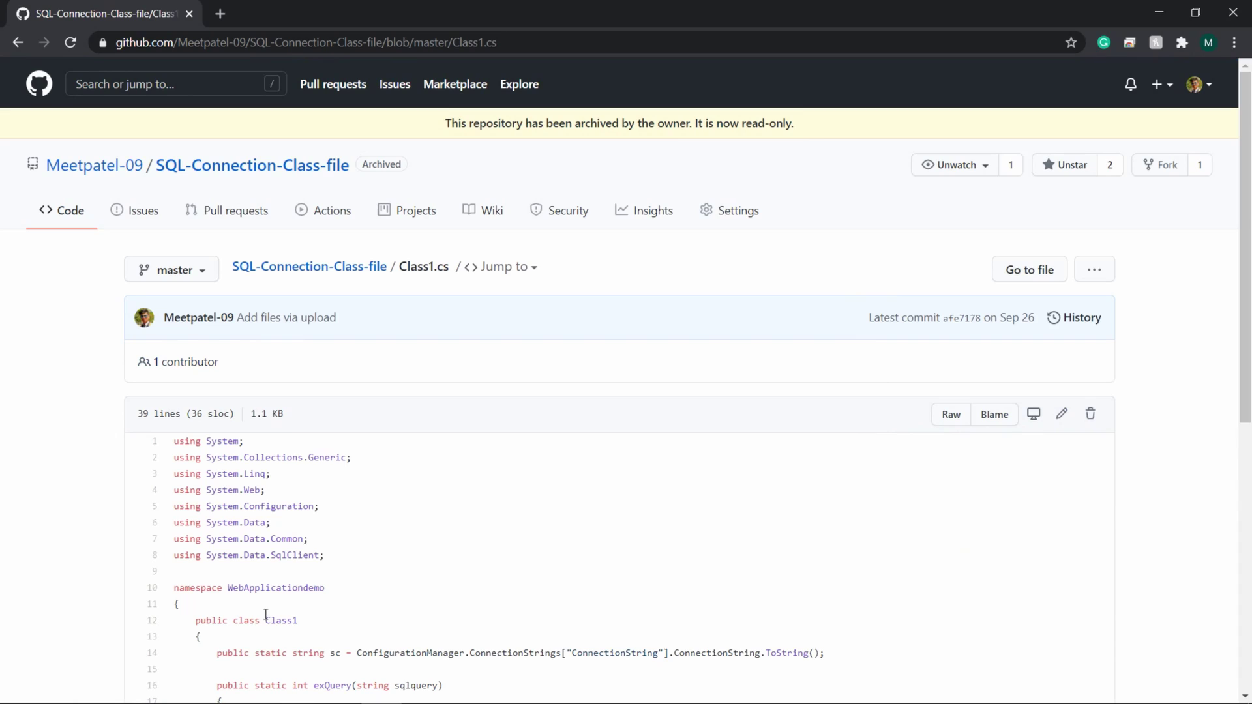
pyautogui.moveTo(175, 506); pyautogui.dragTo(336, 559)
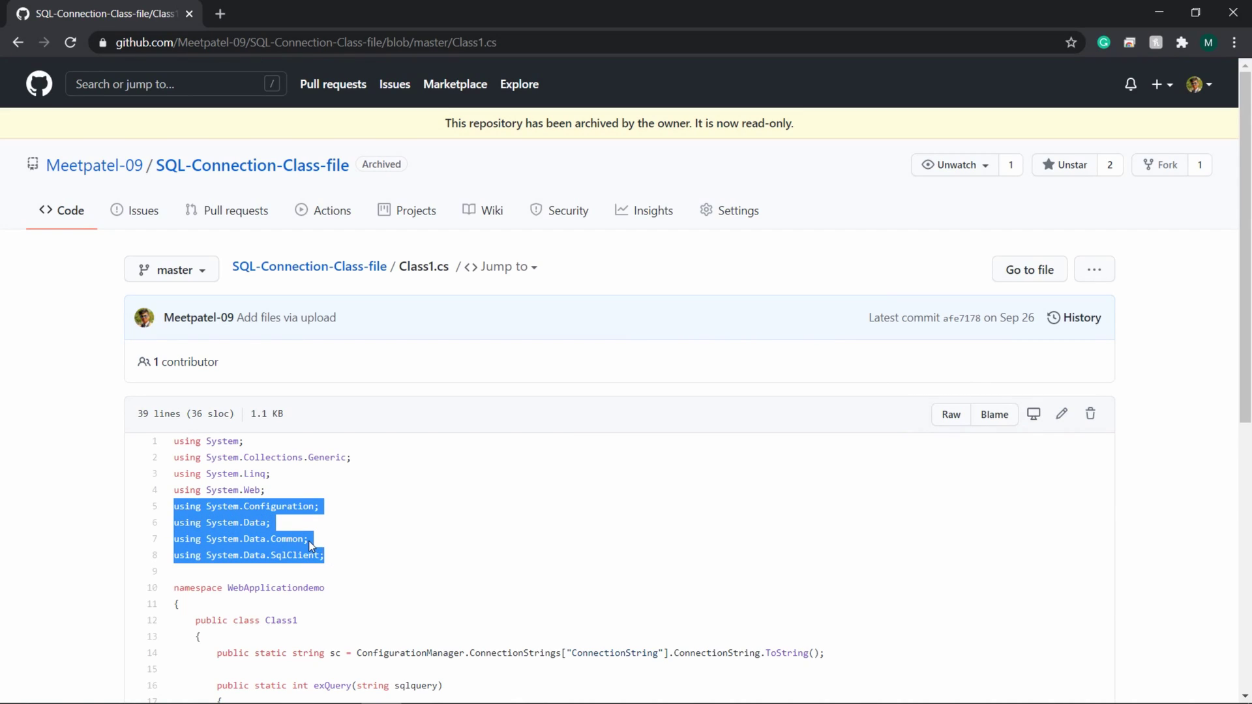
pyautogui.rightClick(309, 541)
pyautogui.click(339, 554)
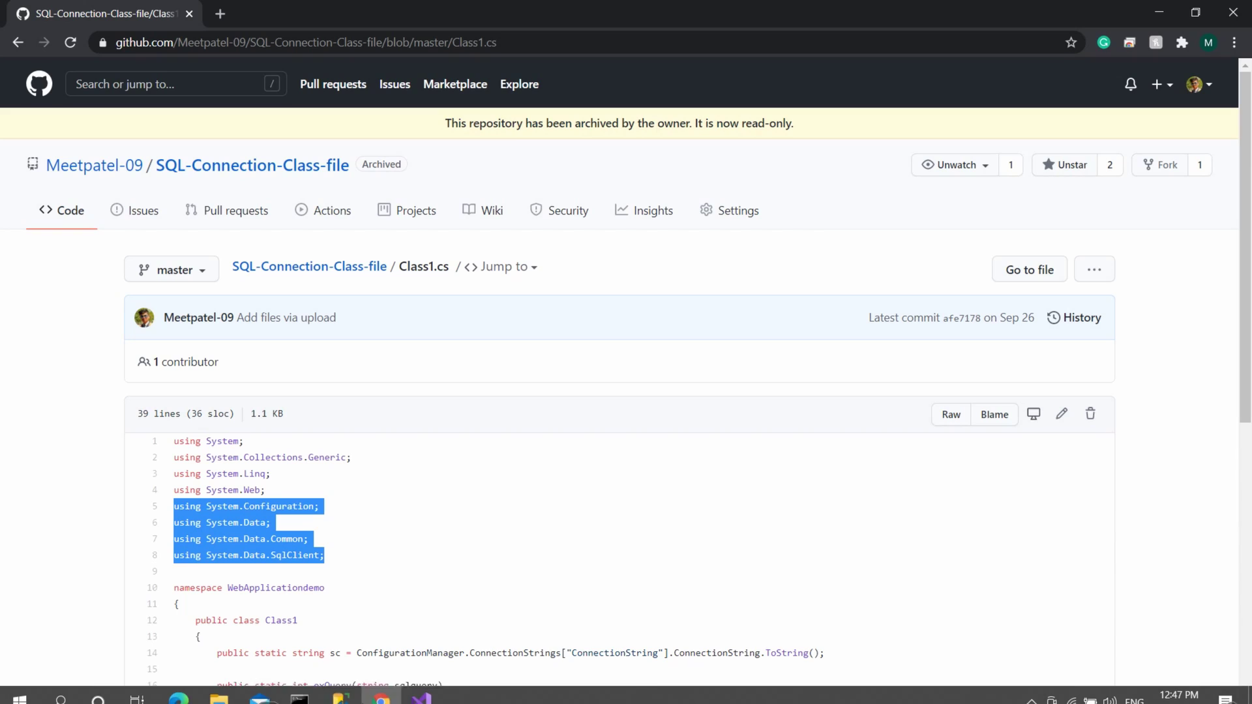
# Step: Paste the four SQL-related using directives after line 4 of Class1.cs
pyautogui.click(345, 689)
pyautogui.click(421, 689)
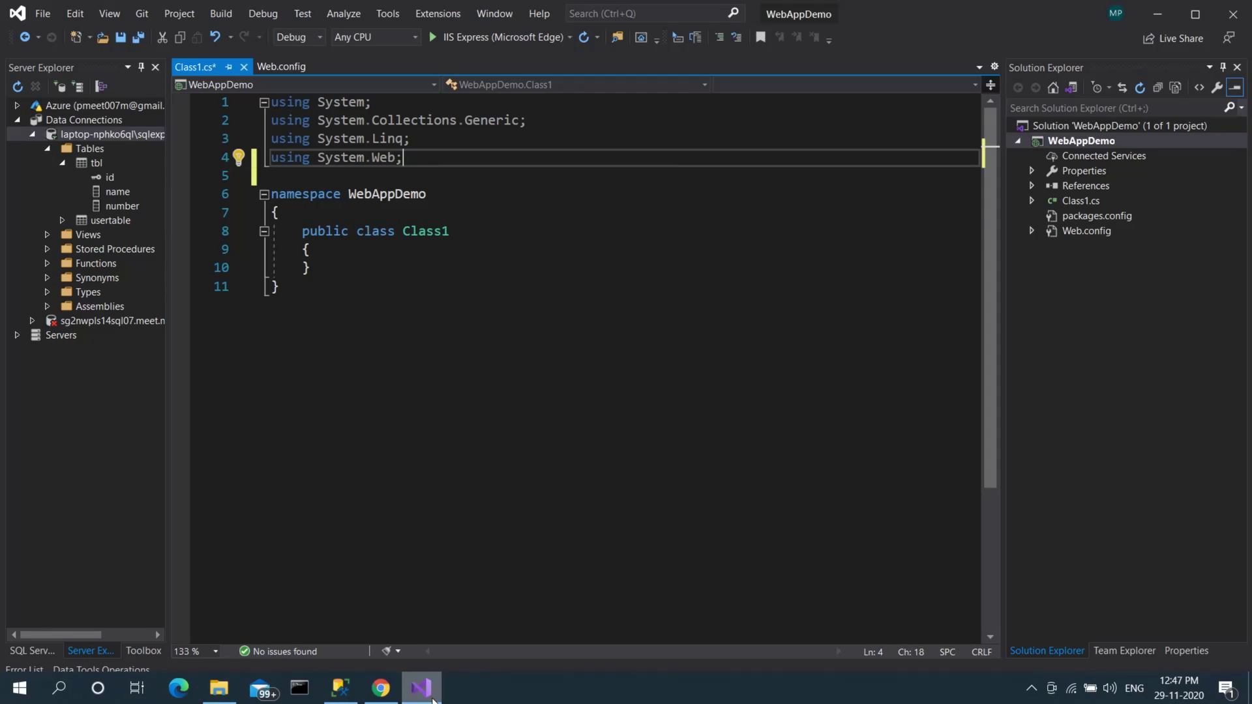
pyautogui.rightClick(407, 164)
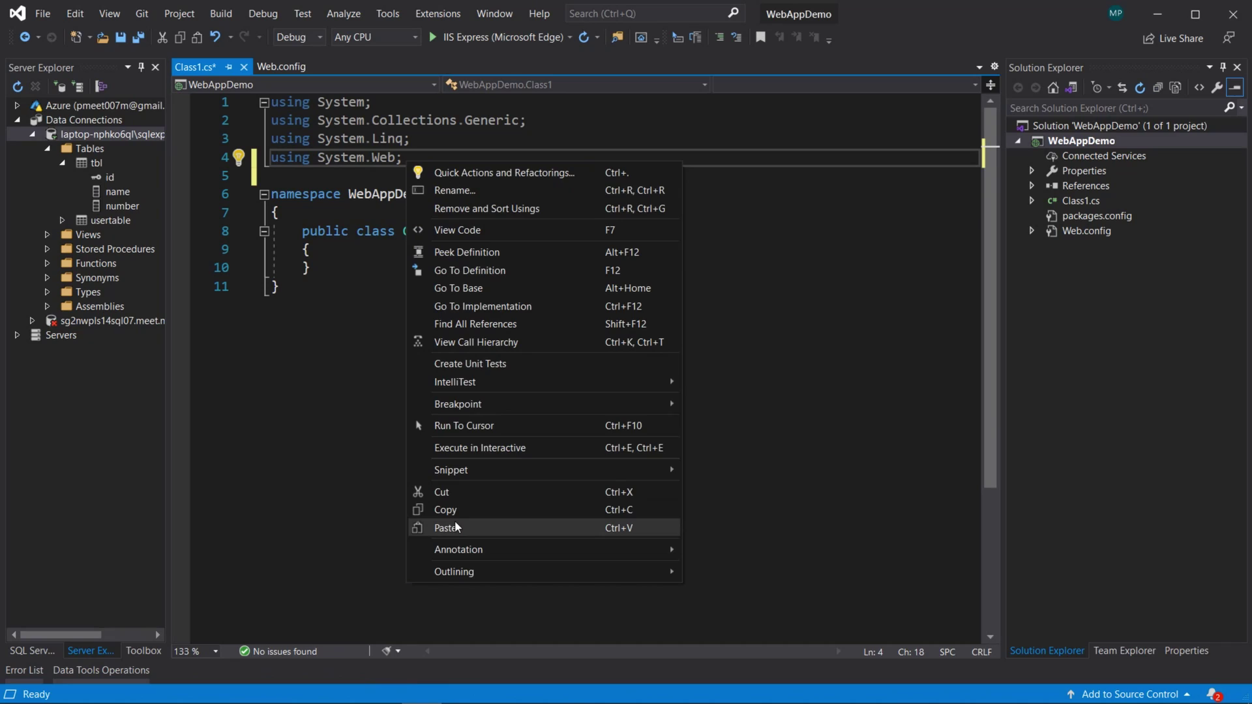
pyautogui.press('Escape')
pyautogui.hotkey('ctrl', 'v')
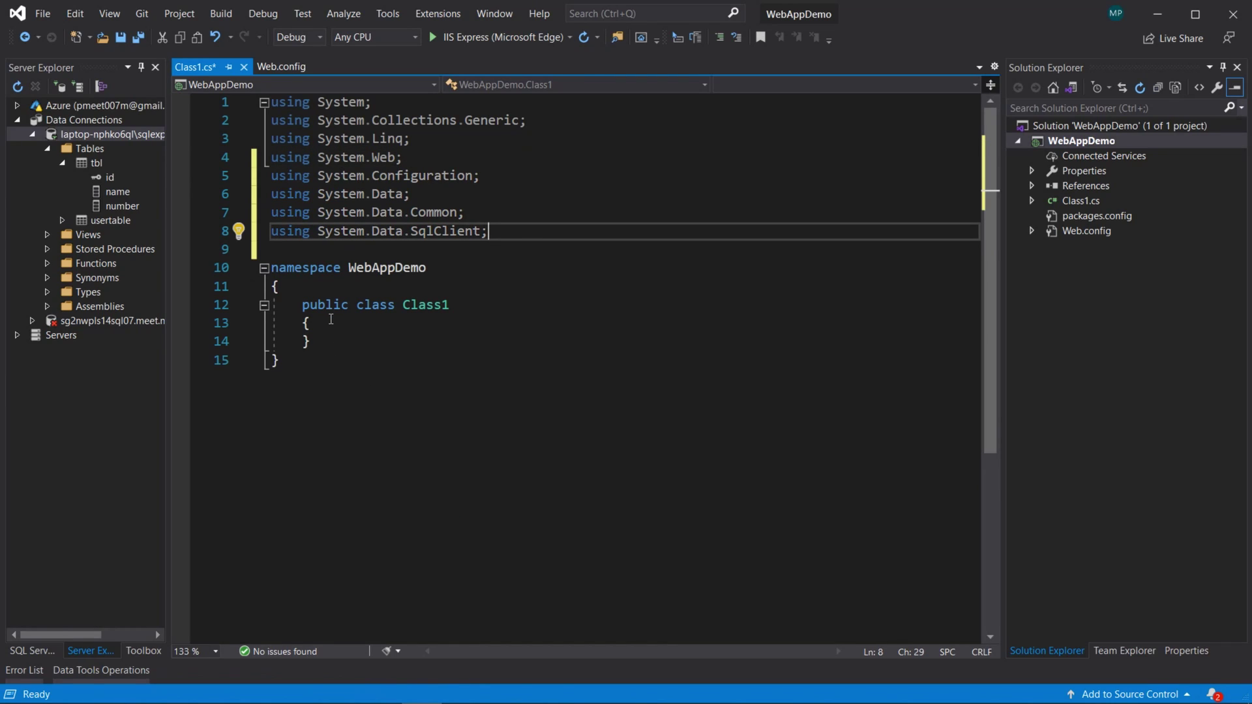
# Step: Add blank lines inside the Class1 braces
pyautogui.click(331, 320)
pyautogui.press('Return')
pyautogui.press('Return')
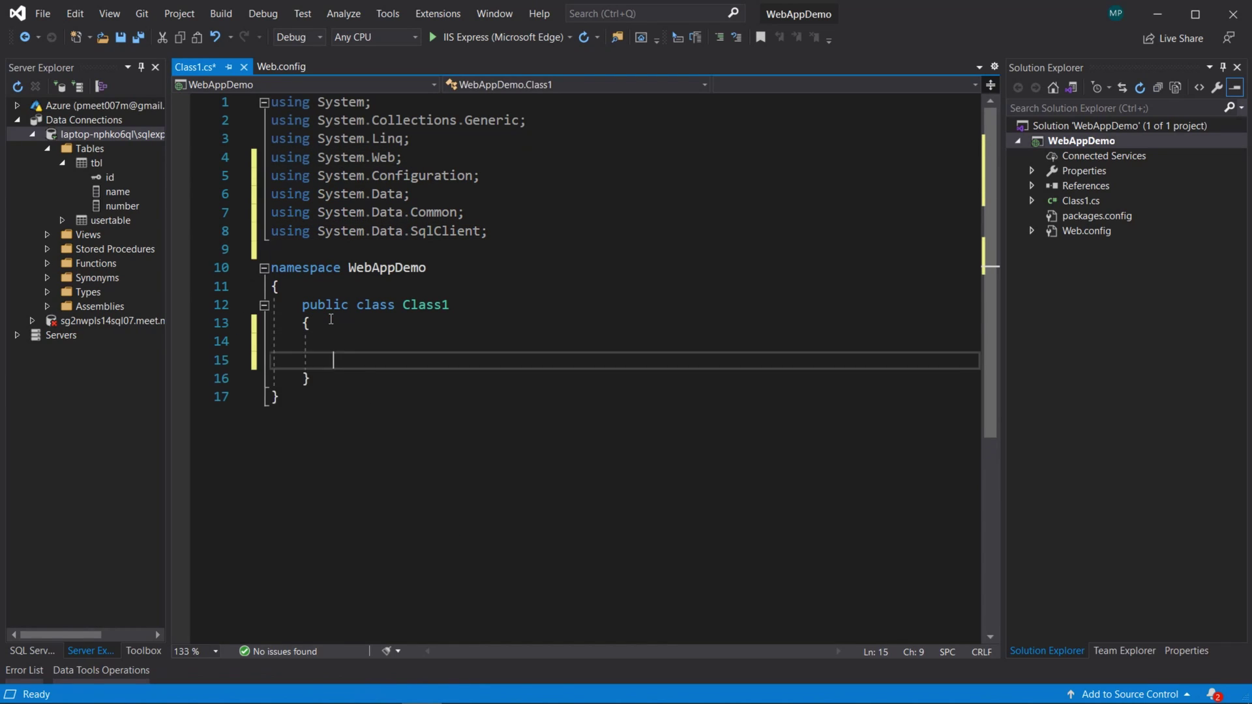
pyautogui.press('Return')
pyautogui.press('Up')
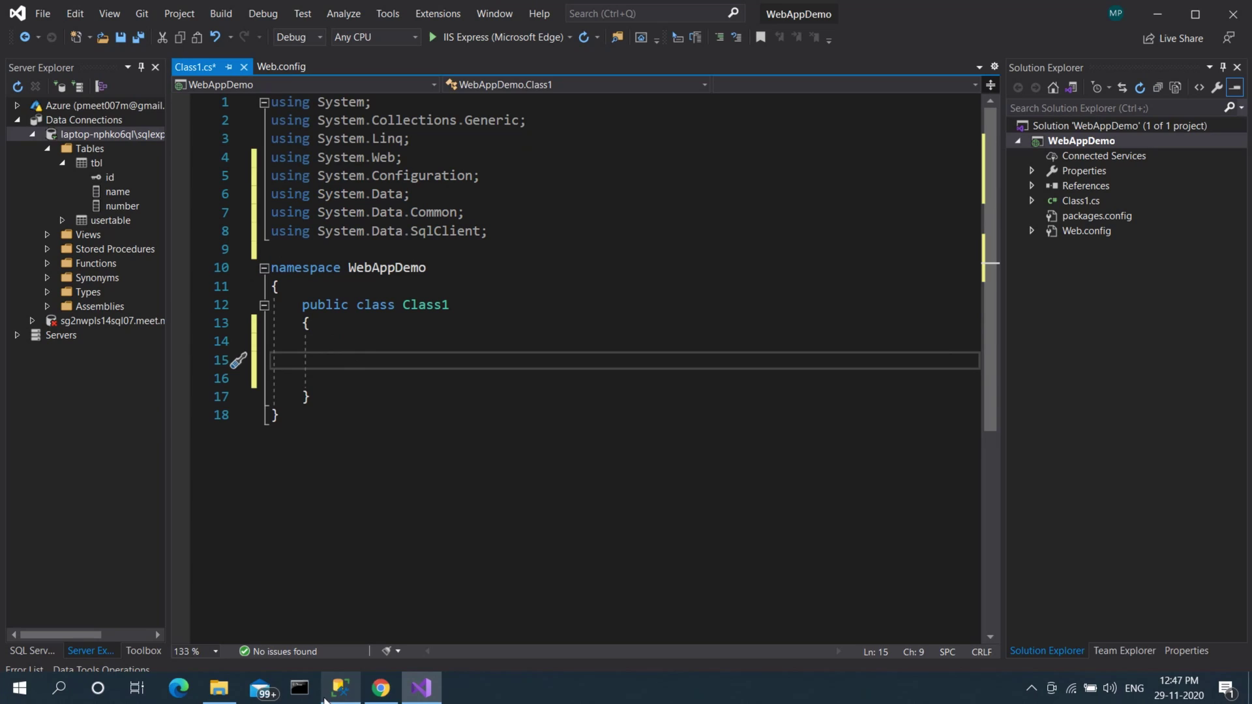
# Step: Select and copy lines 14–37 of GitHub's Class1.cs: the sc field, exQuery and select
pyautogui.click(381, 688)
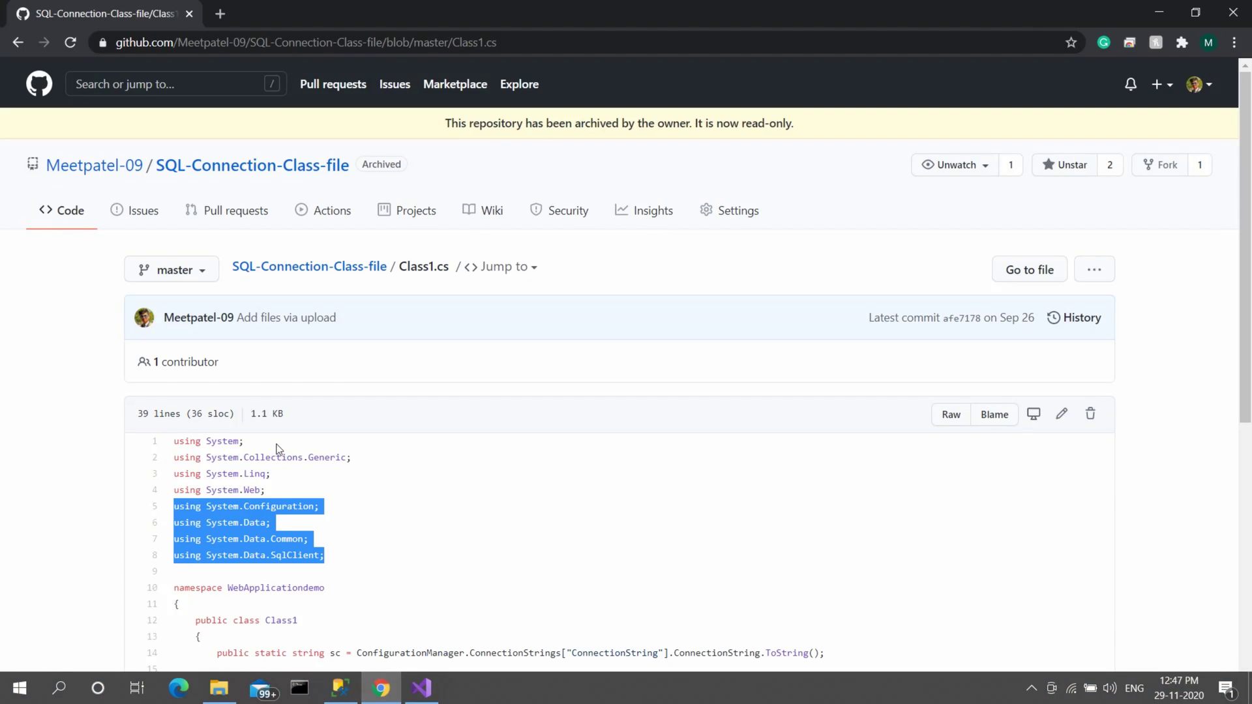
pyautogui.scroll(-2, 400, 595)
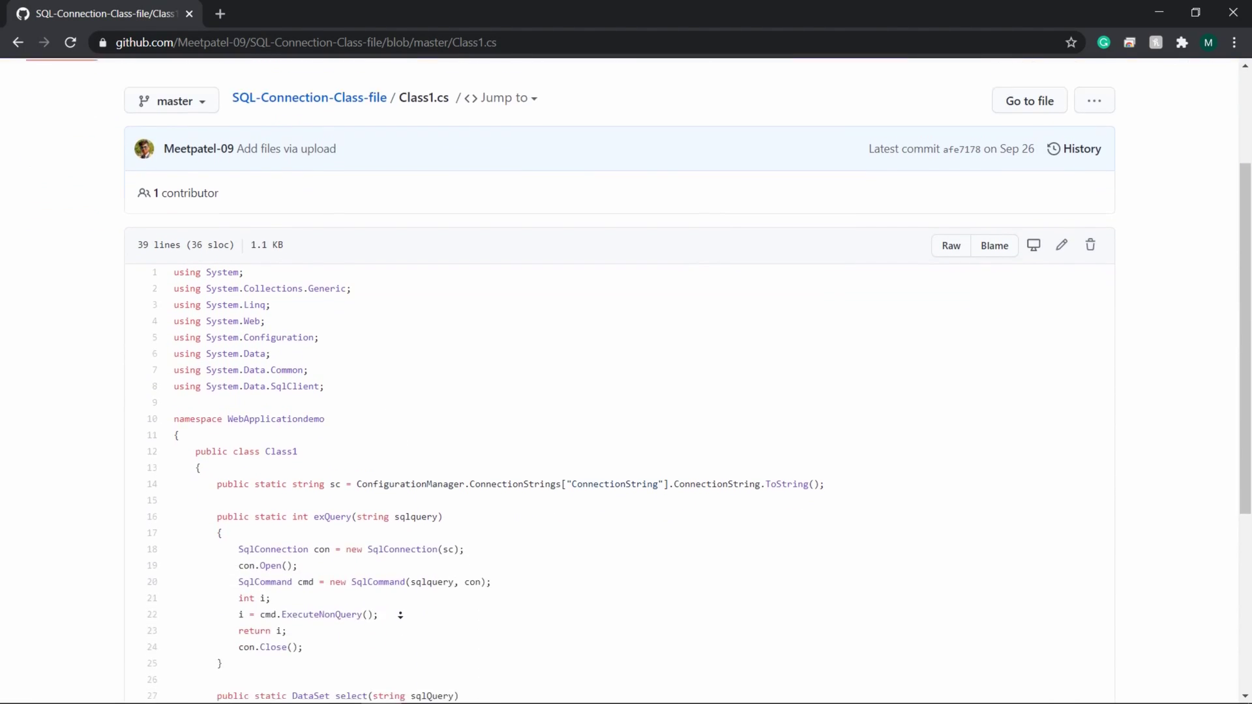
pyautogui.scroll(-2, 400, 613)
pyautogui.scroll(-1, 402, 617)
pyautogui.rightClick(401, 616)
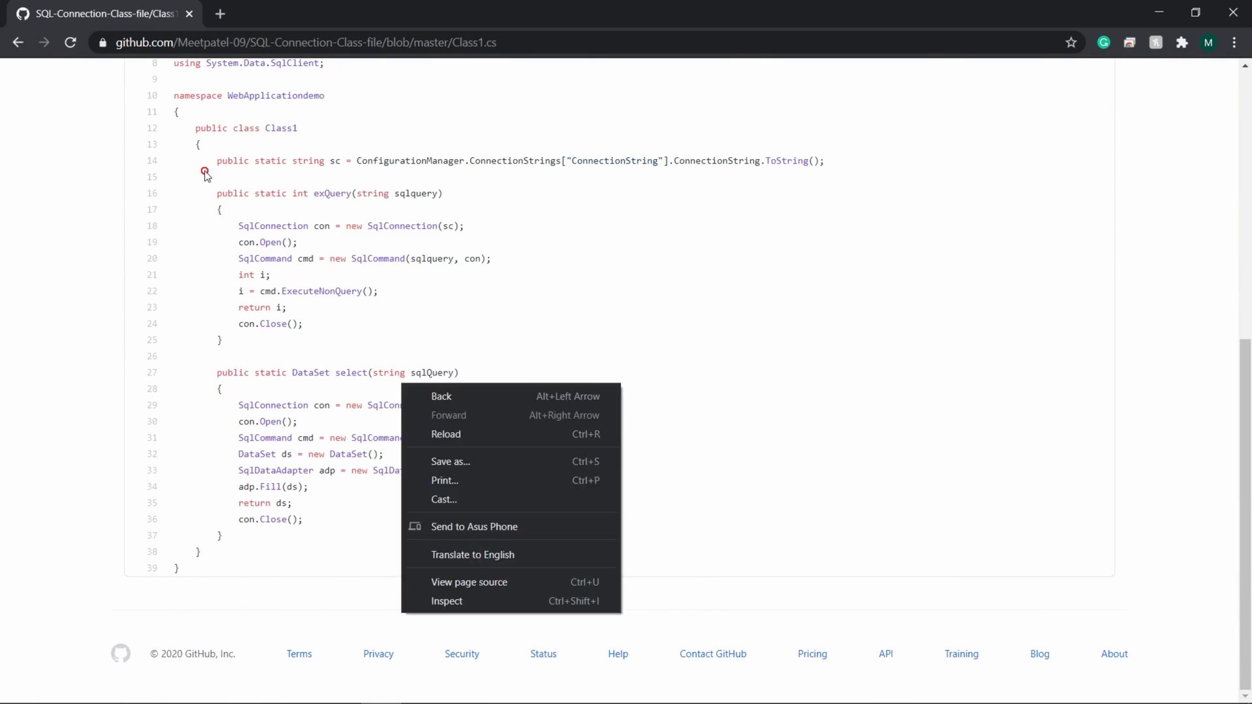
pyautogui.moveTo(205, 178)
pyautogui.mouseDown()
pyautogui.moveTo(209, 165)
pyautogui.moveTo(327, 433)
pyautogui.moveTo(280, 533)
pyautogui.mouseUp()
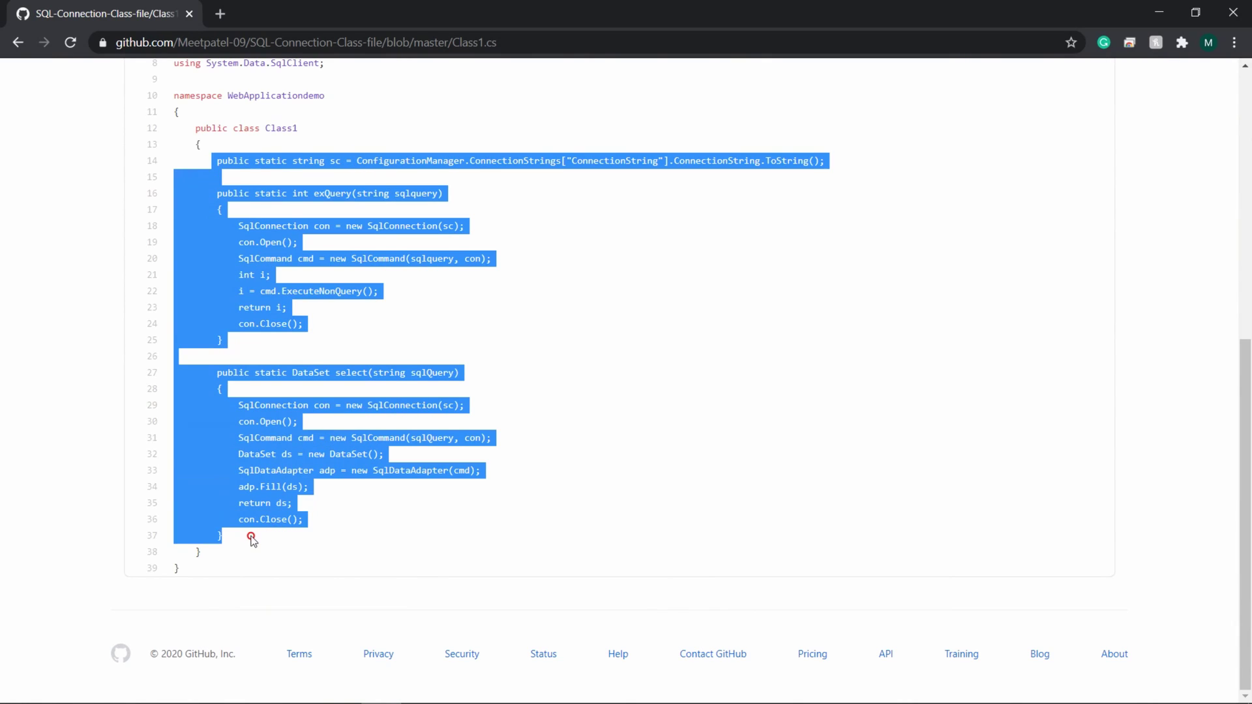
pyautogui.rightClick(211, 463)
# Step: Paste the sc field, exQuery and select methods into Class1, then select ConnectionString on line 15
pyautogui.click(271, 468)
pyautogui.hotkey('alt', 'Tab')
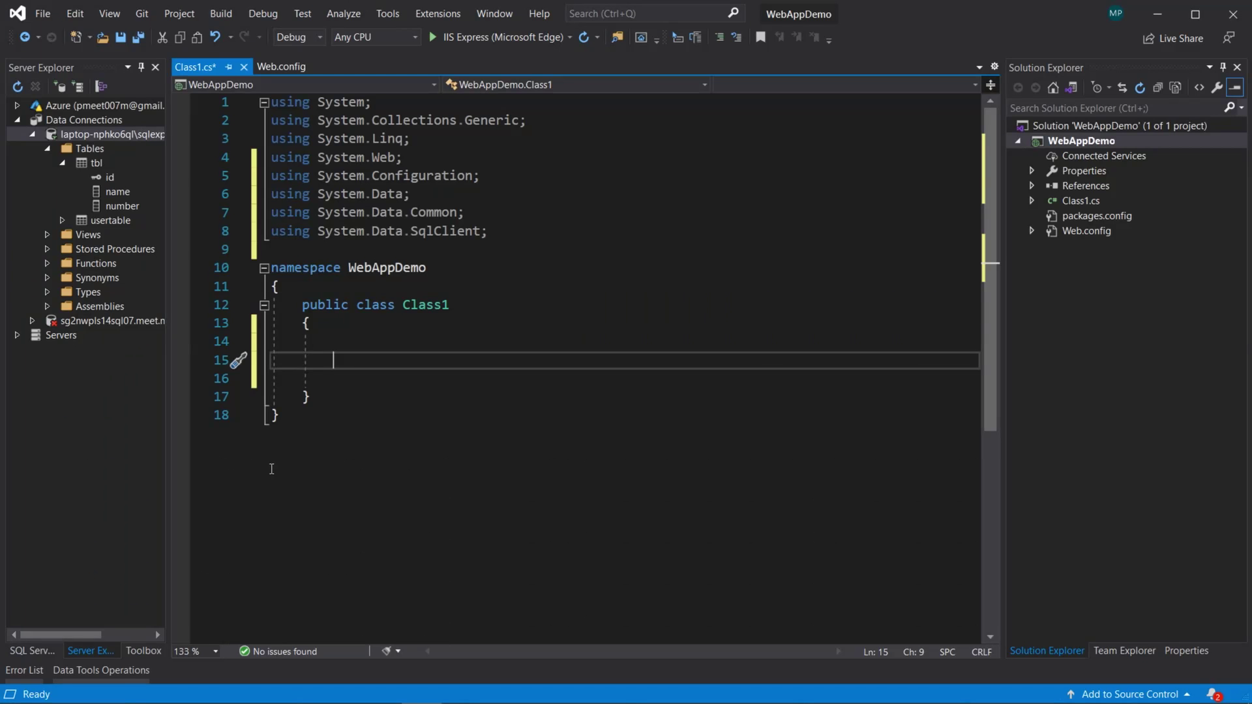
pyautogui.hotkey('ctrl', 'v')
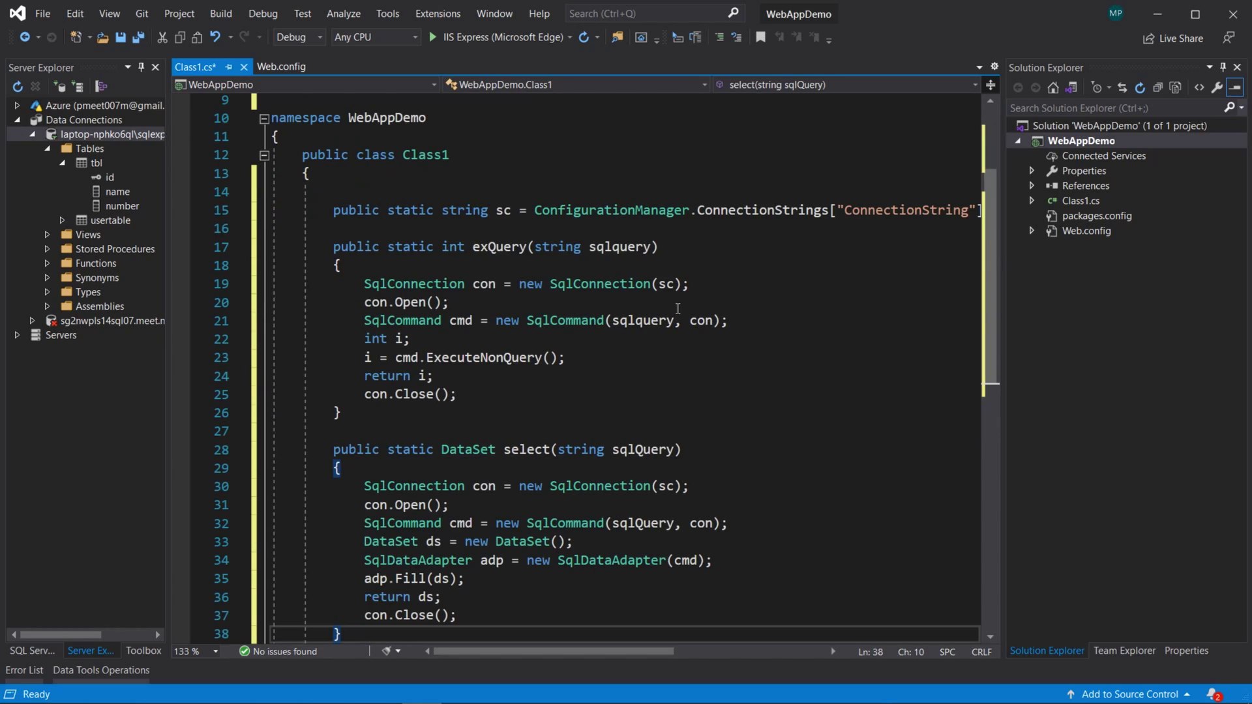
pyautogui.scroll(-6, 978, 323)
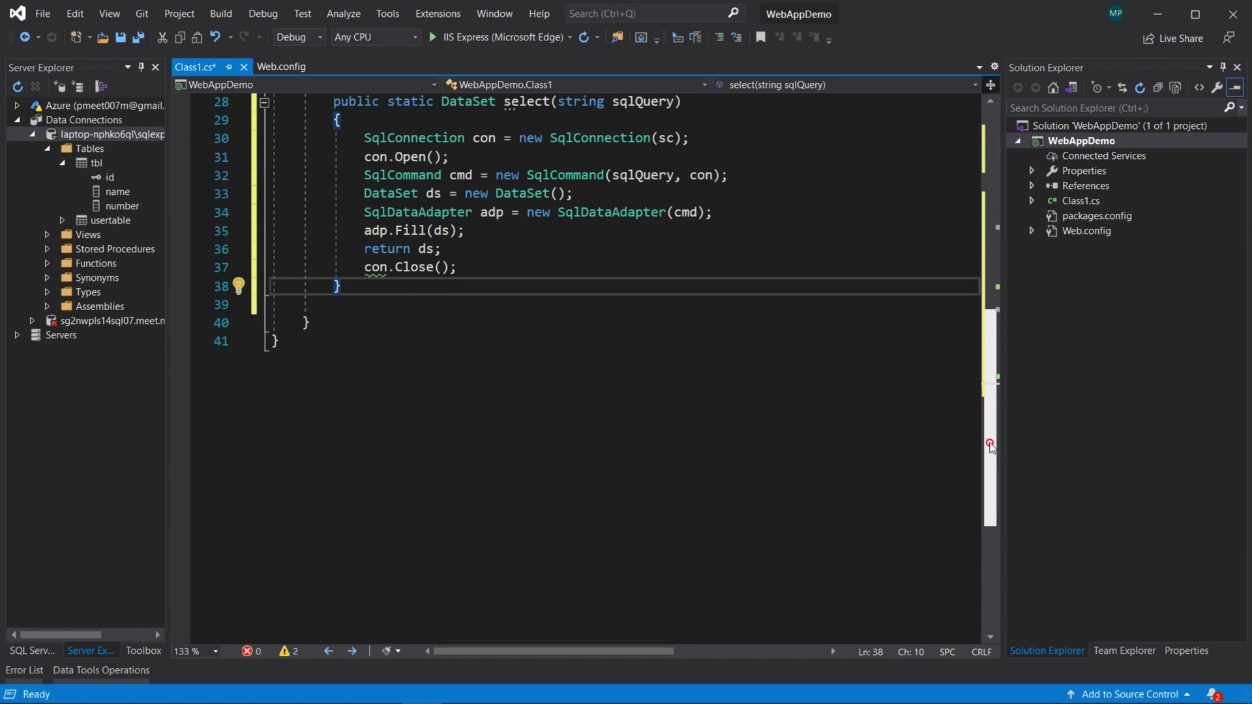
pyautogui.scroll(2, 969, 328)
pyautogui.scroll(3, 964, 333)
pyautogui.scroll(2, 964, 334)
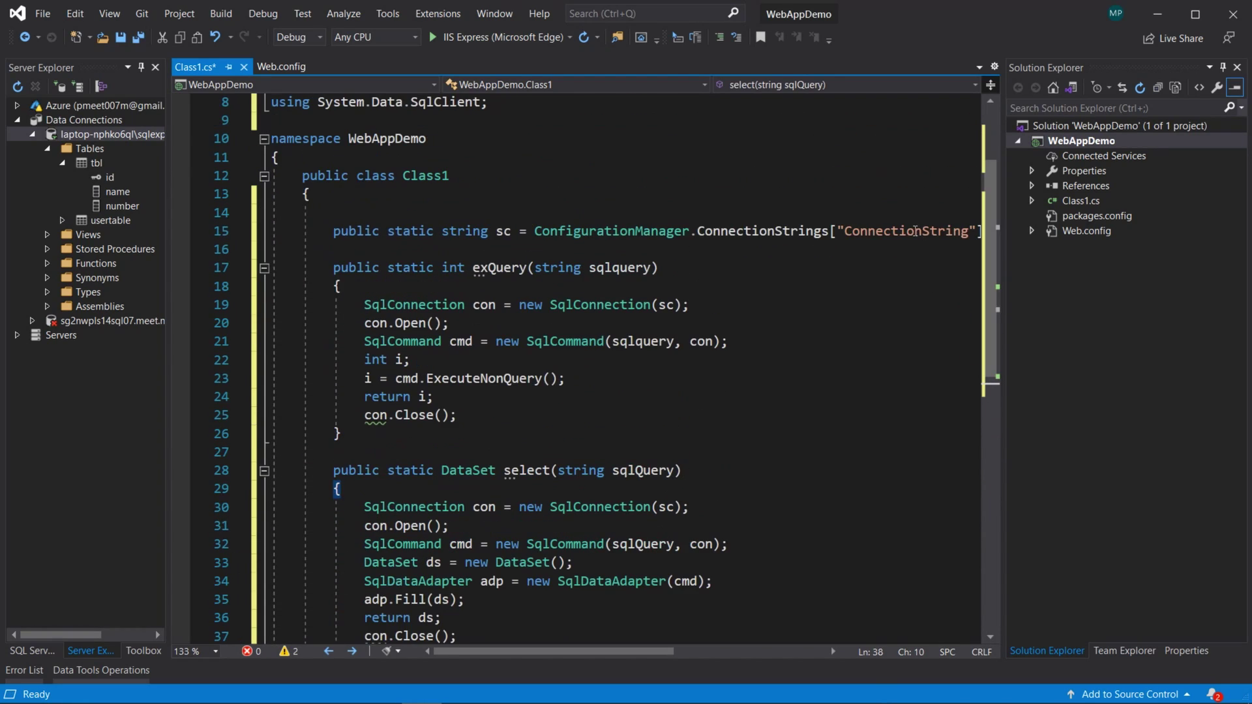
pyautogui.doubleClick(906, 231)
# Step: Change the Web.config connection string name to CodingWithMeet and copy that name
pyautogui.click(280, 67)
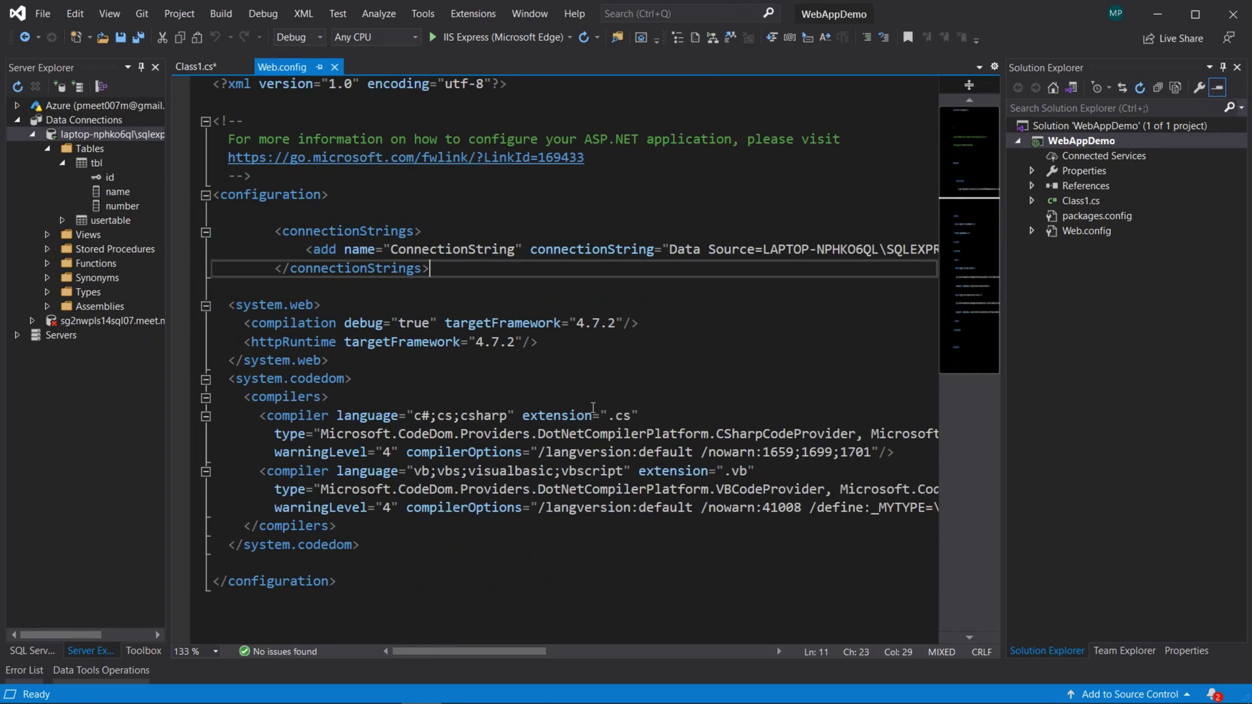
pyautogui.doubleClick(416, 250)
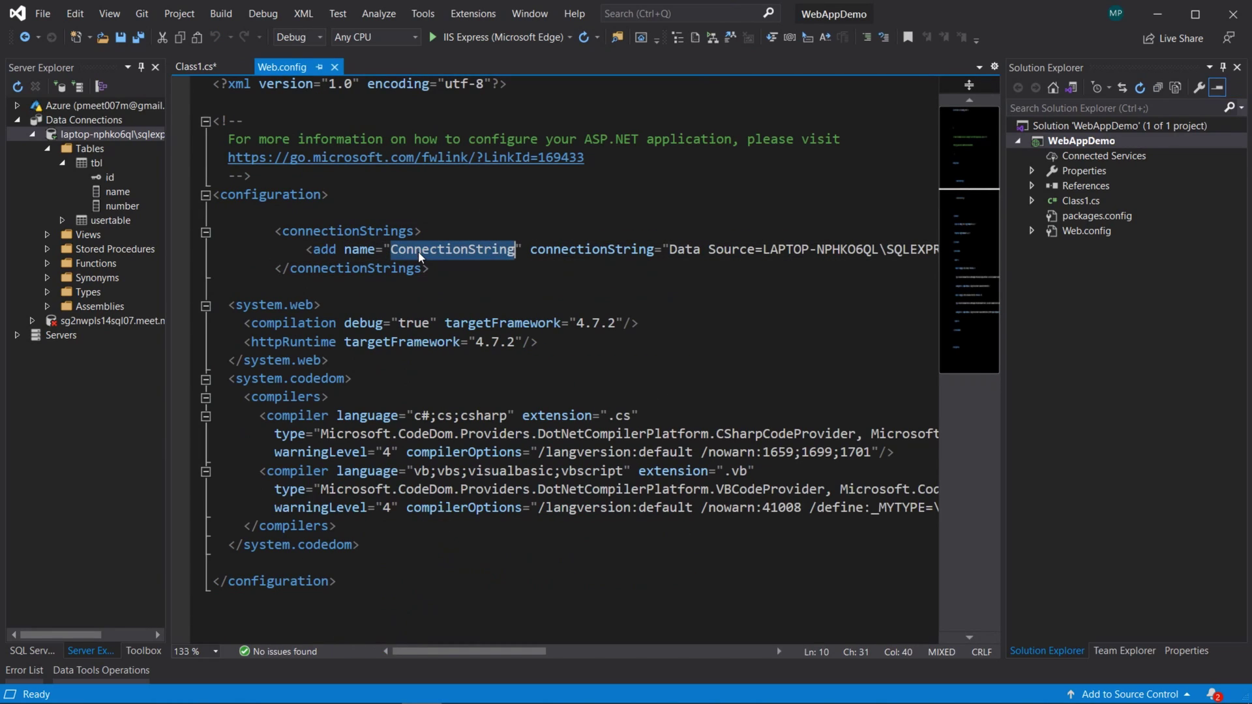
pyautogui.write('Co')
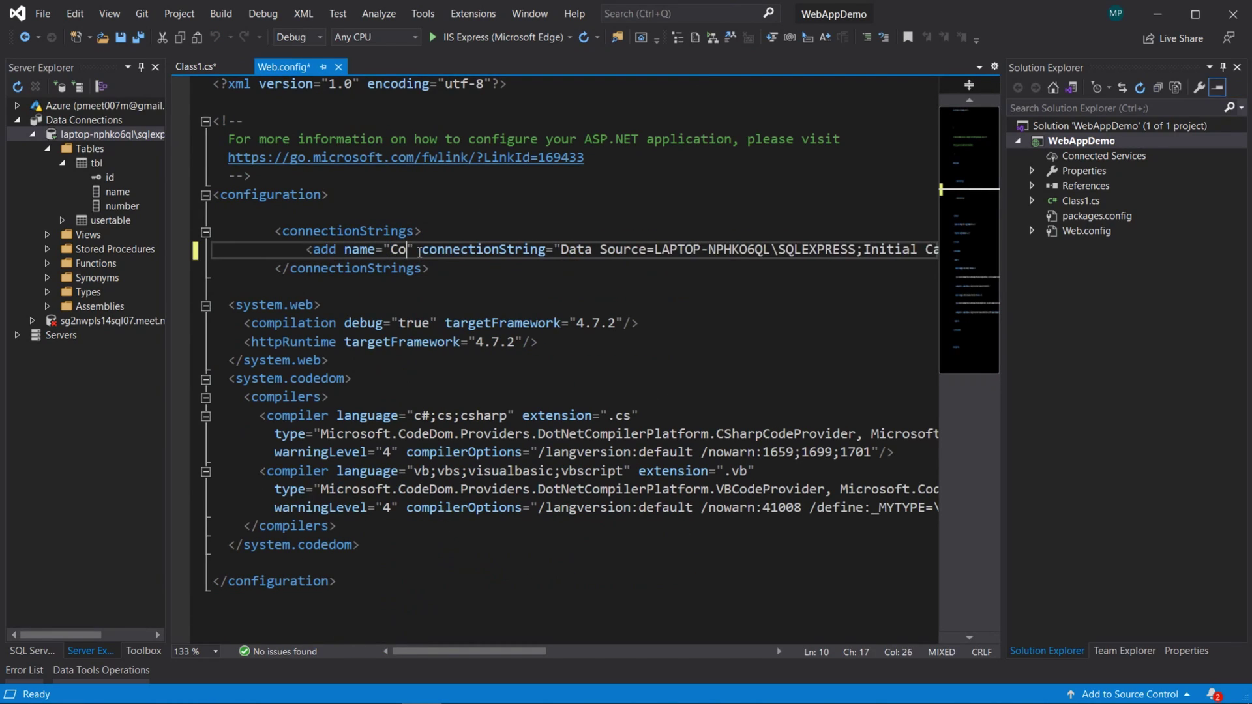
pyautogui.write('ding')
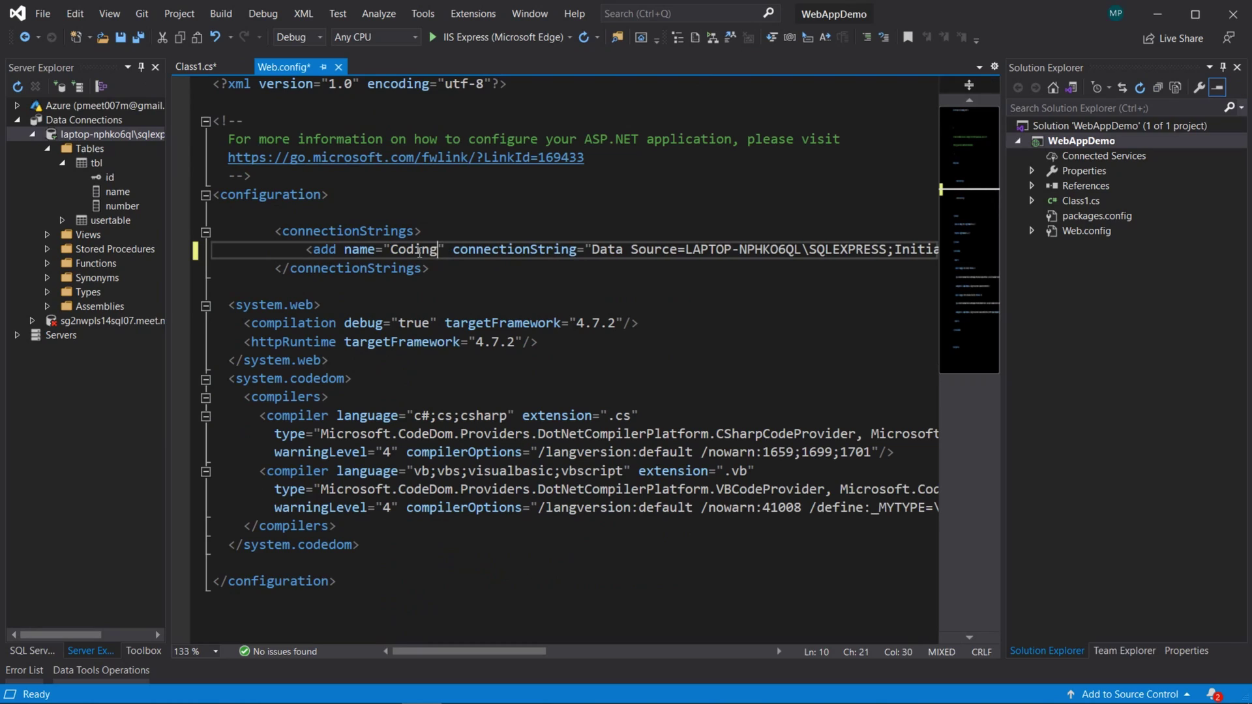
pyautogui.write('WithM')
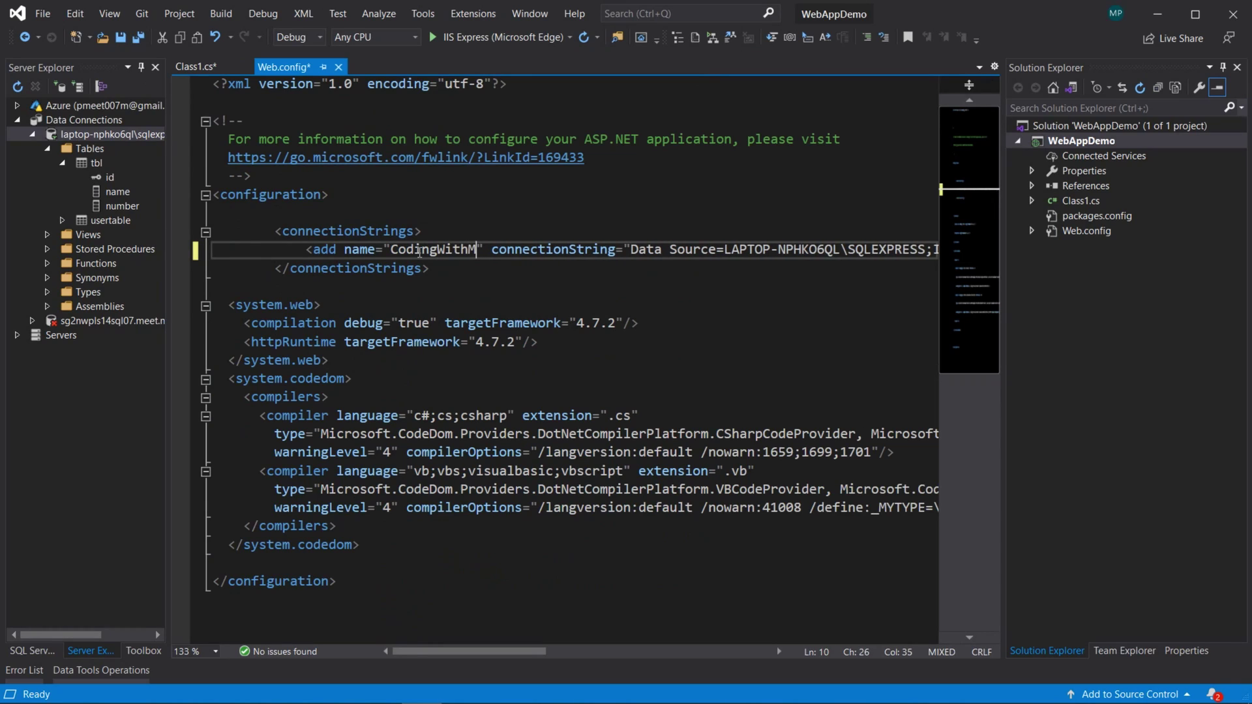
pyautogui.write('eet')
pyautogui.doubleClick(420, 252)
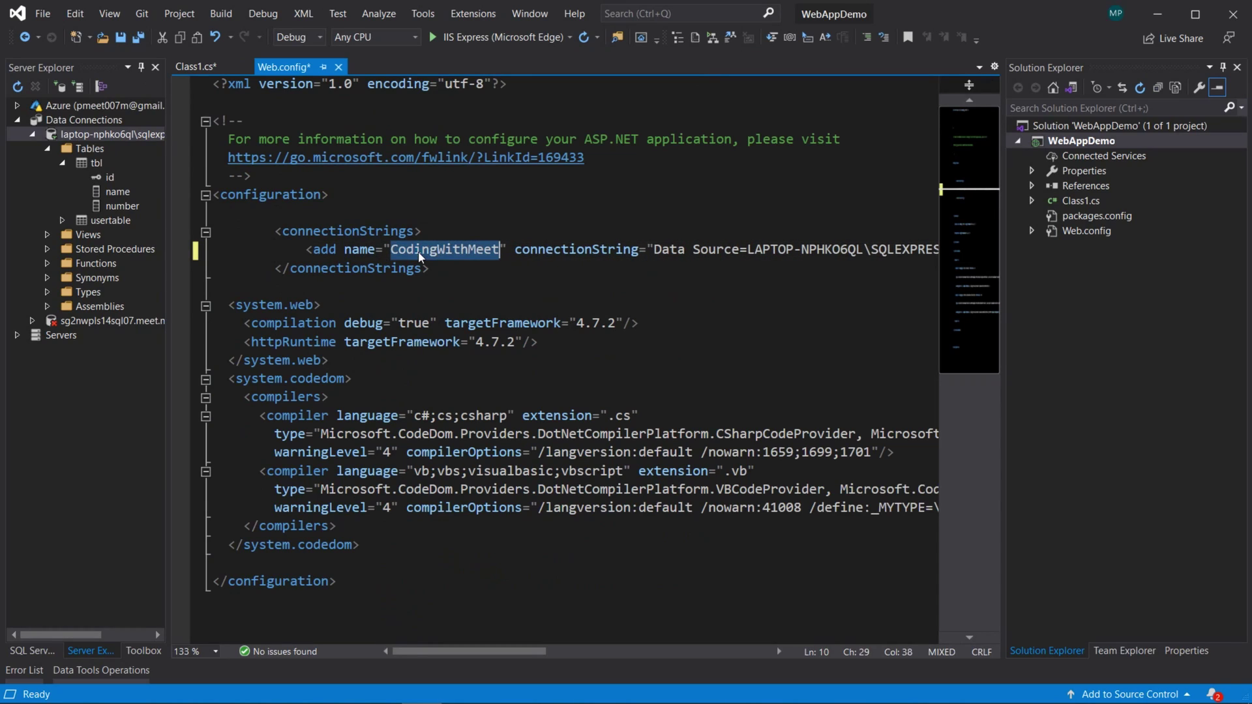
pyautogui.rightClick(418, 252)
pyautogui.click(493, 366)
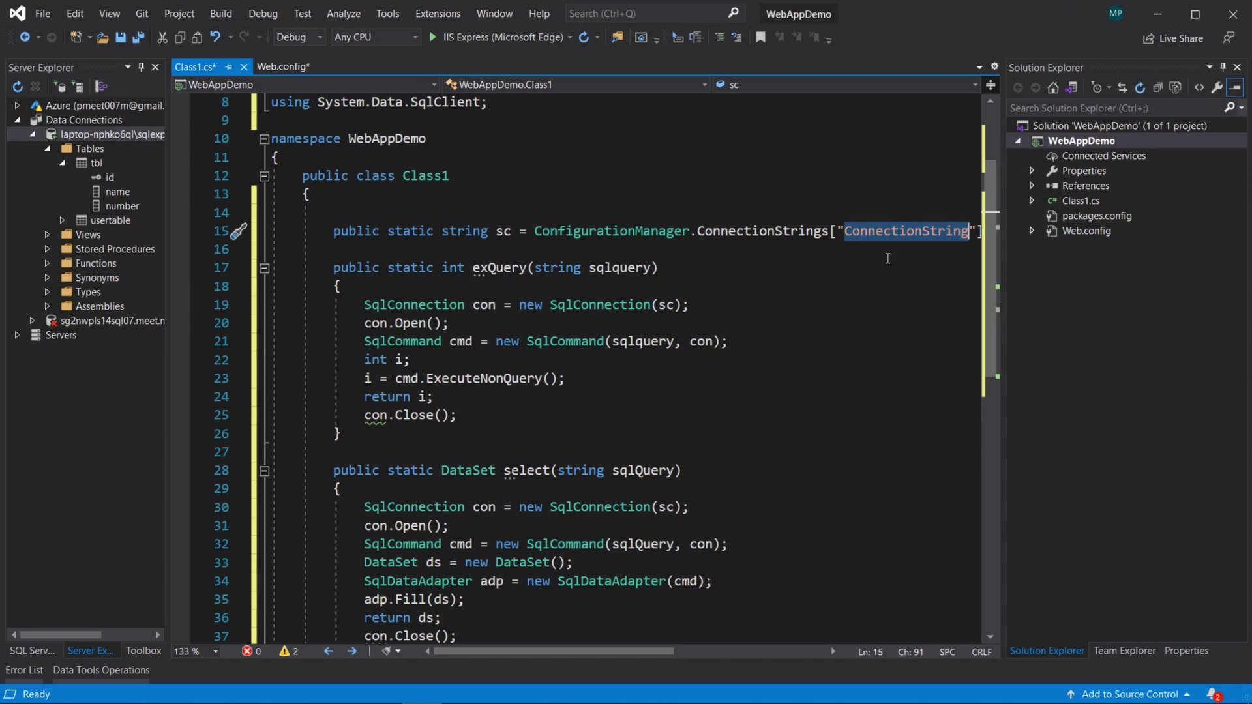
# Step: Paste CodingWithMeet over ConnectionString on line 15 and save all files
pyautogui.rightClick(928, 233)
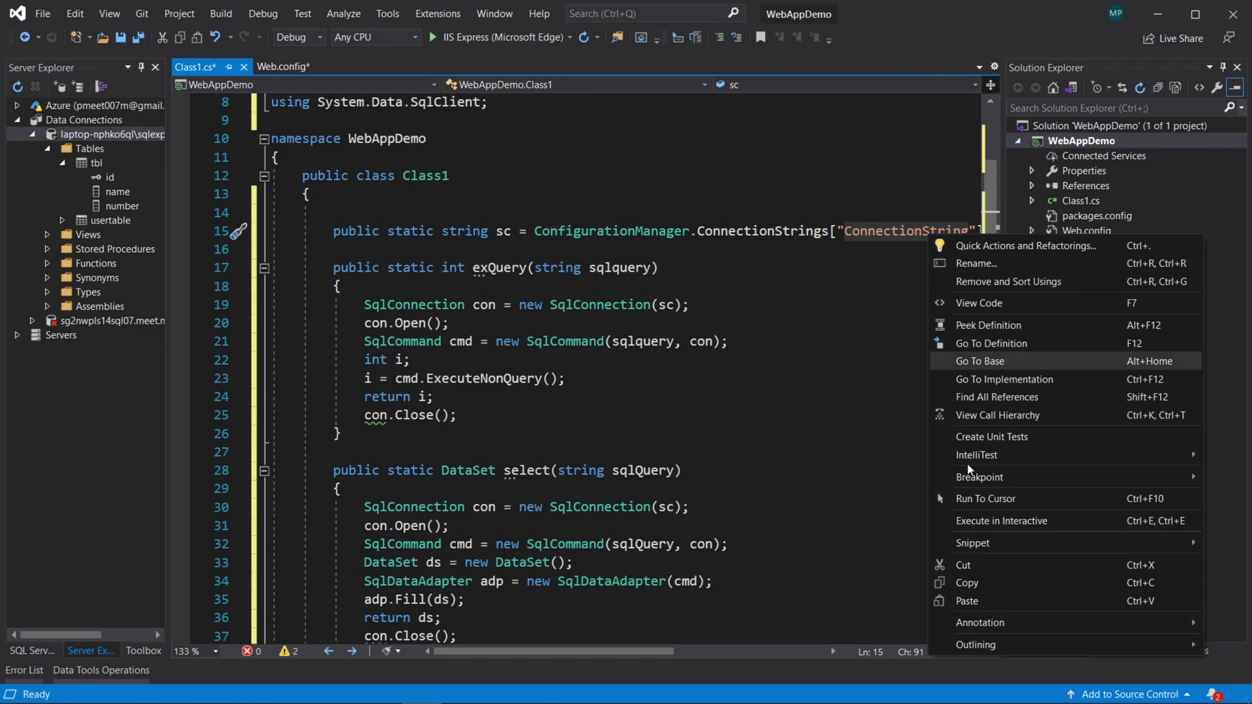
pyautogui.click(979, 600)
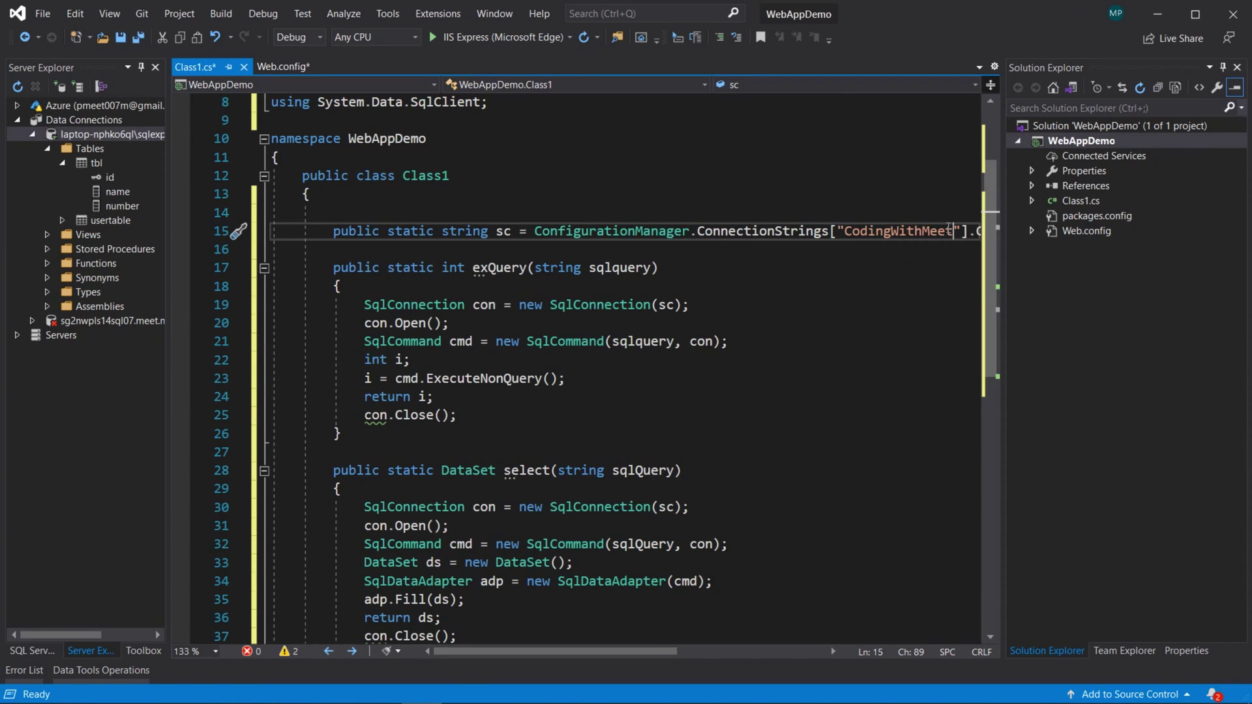
pyautogui.click(136, 39)
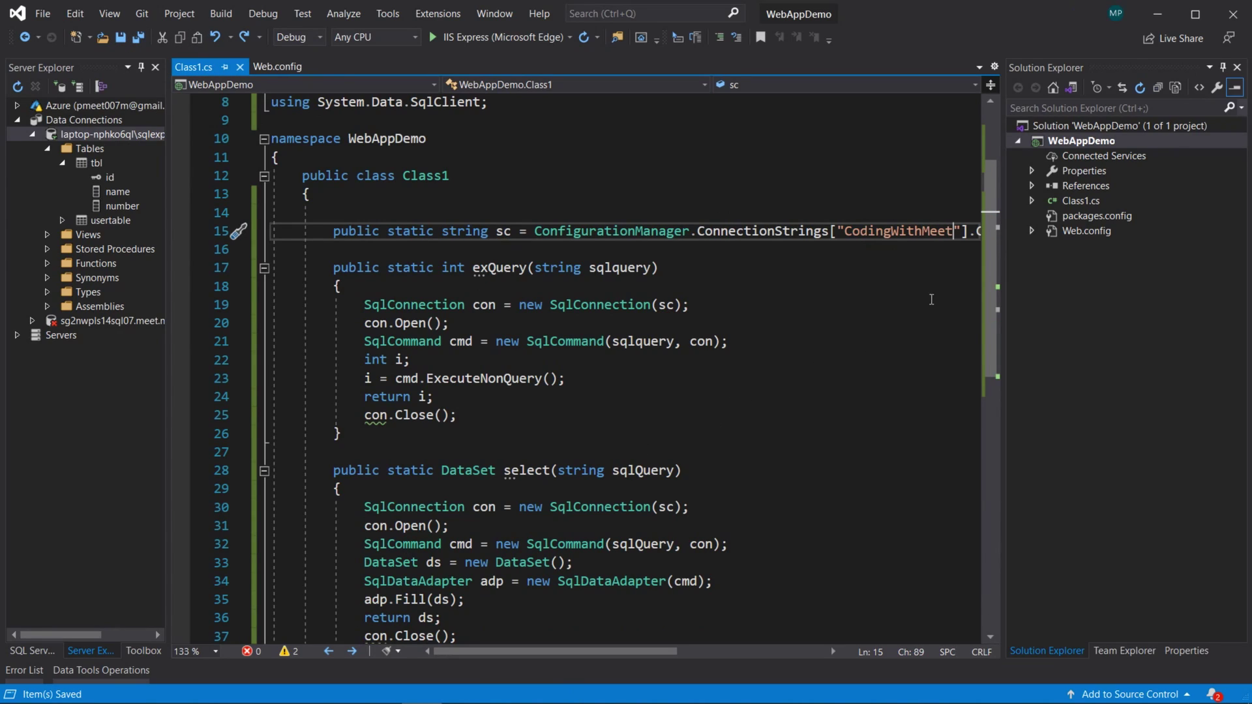
pyautogui.moveTo(986, 273)
pyautogui.mouseDown()
pyautogui.moveTo(986, 227)
pyautogui.moveTo(965, 351)
pyautogui.moveTo(965, 316)
pyautogui.mouseUp()
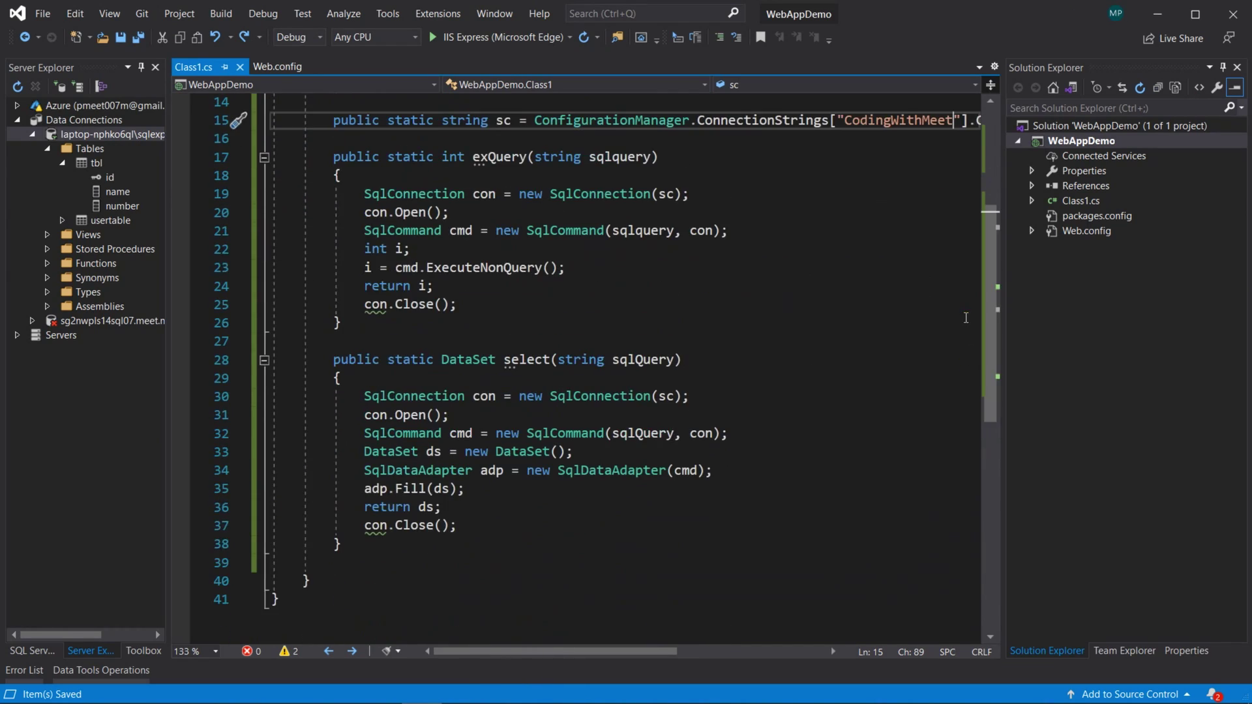
pyautogui.click(472, 529)
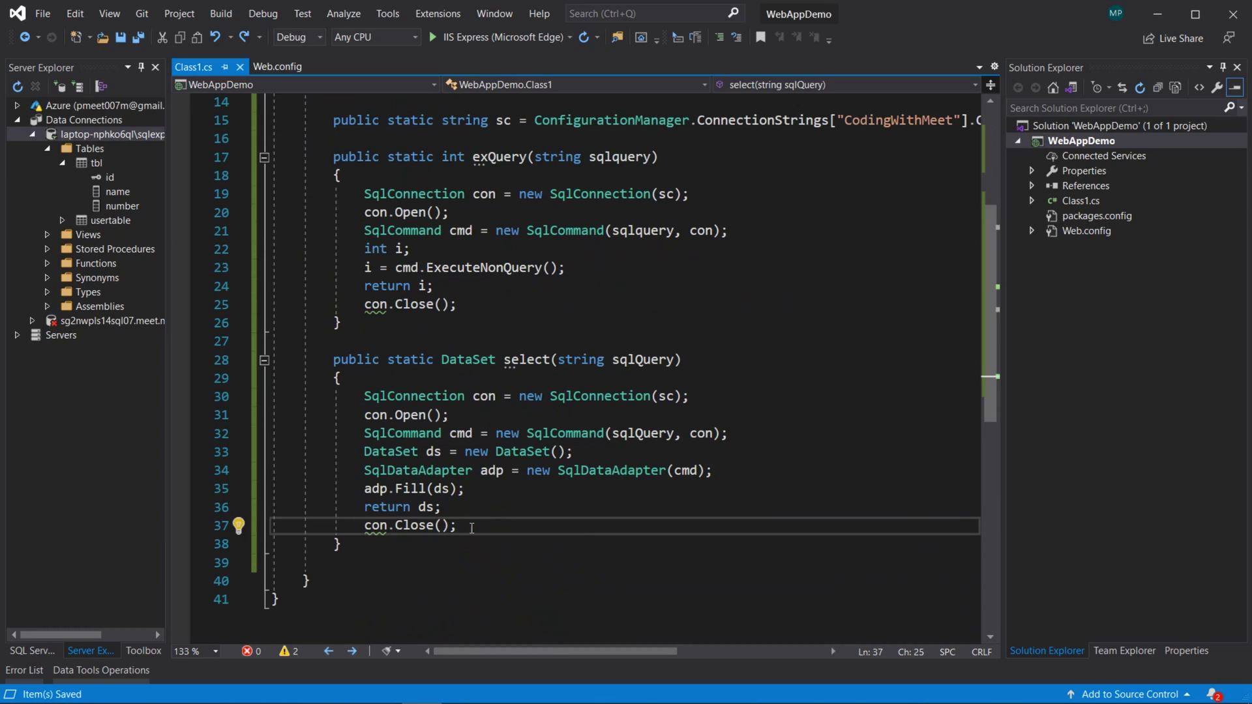